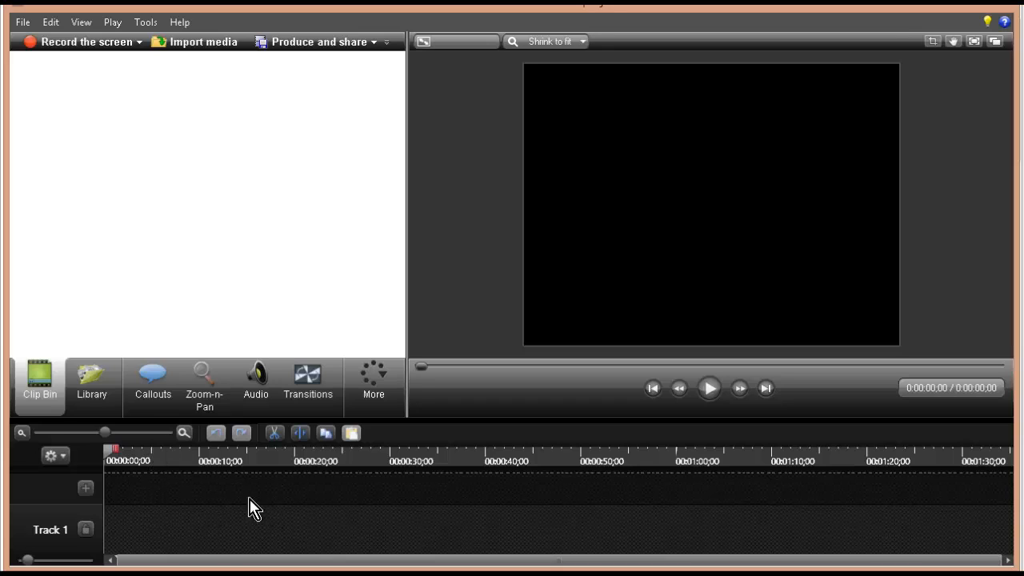
Step: Add the Simple Title - Black clip from the library's Title Clips - Simple folder to the timeline at the playhead
click(89, 390)
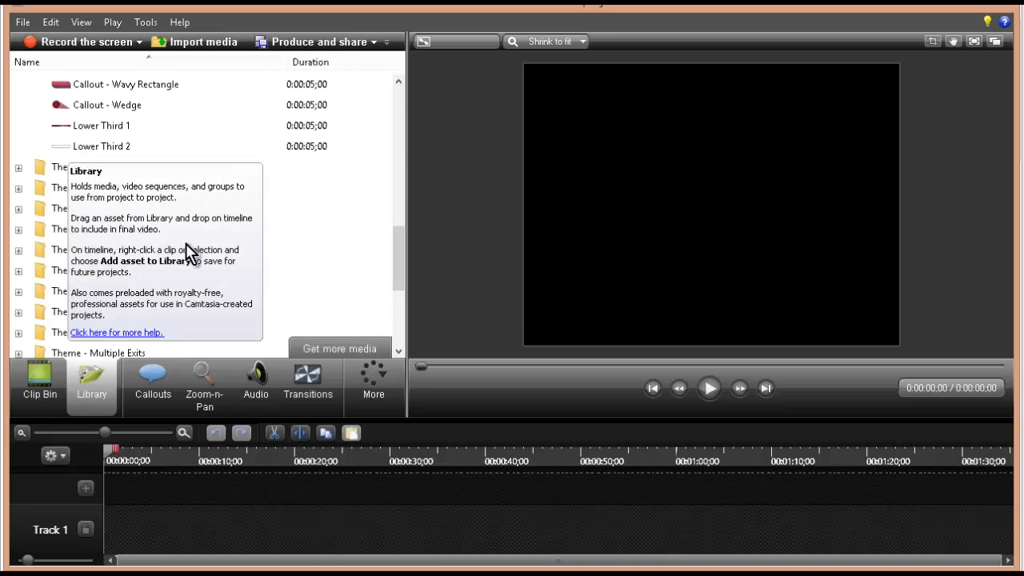
drag(394, 260, 411, 395)
scroll(160, 256, down, 1)
click(174, 270)
scroll(170, 280, down, 2)
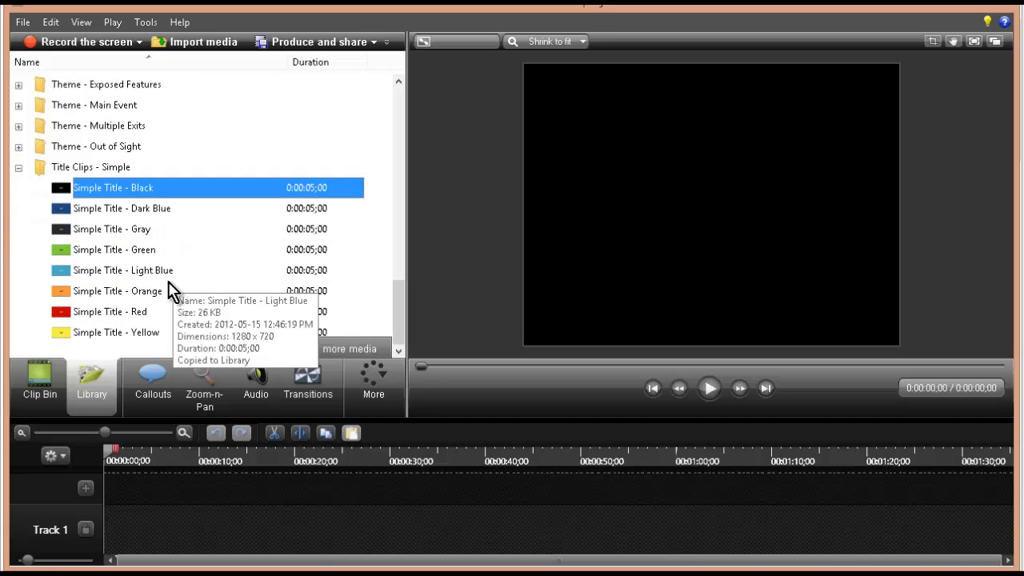
right_click(111, 186)
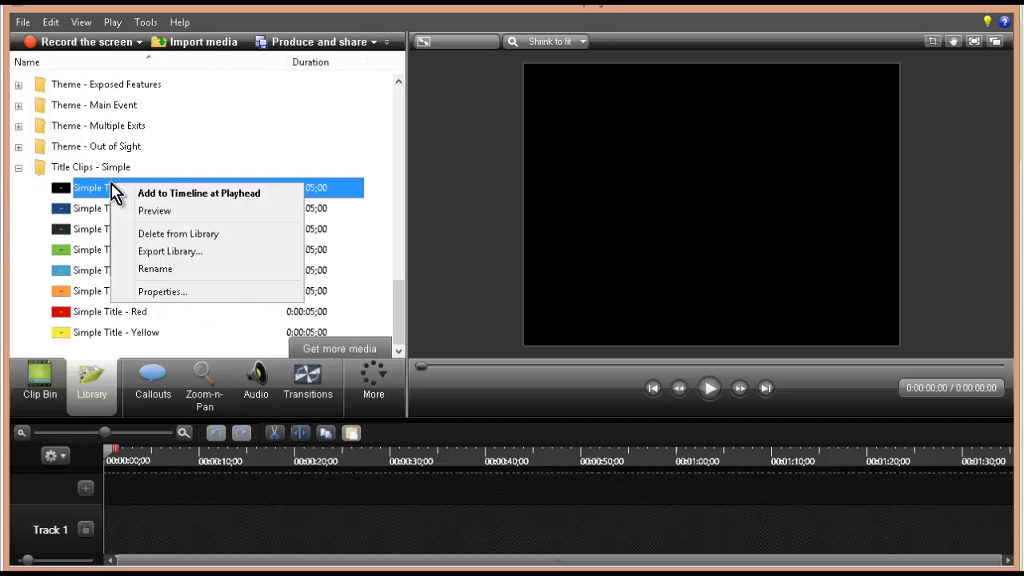
click(156, 195)
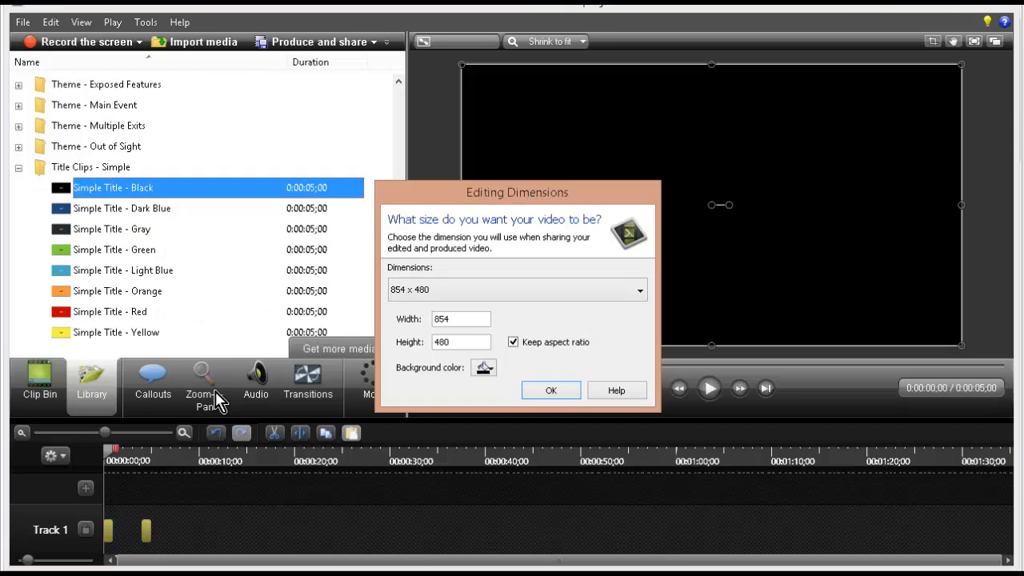
Step: Set the video's editing dimensions to 1280 x 720, using the Automatic (up to 720p) preset
click(461, 293)
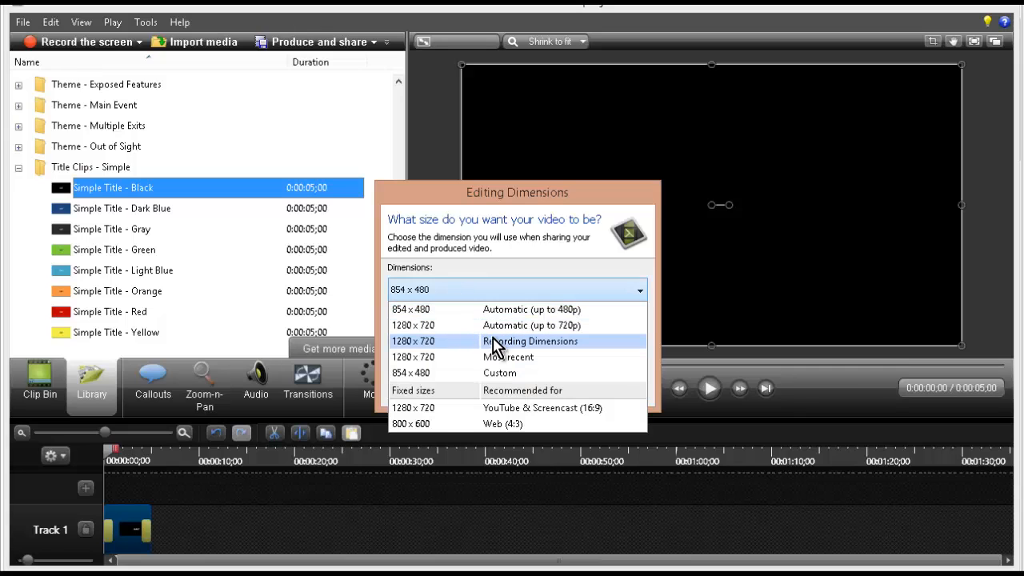
click(502, 326)
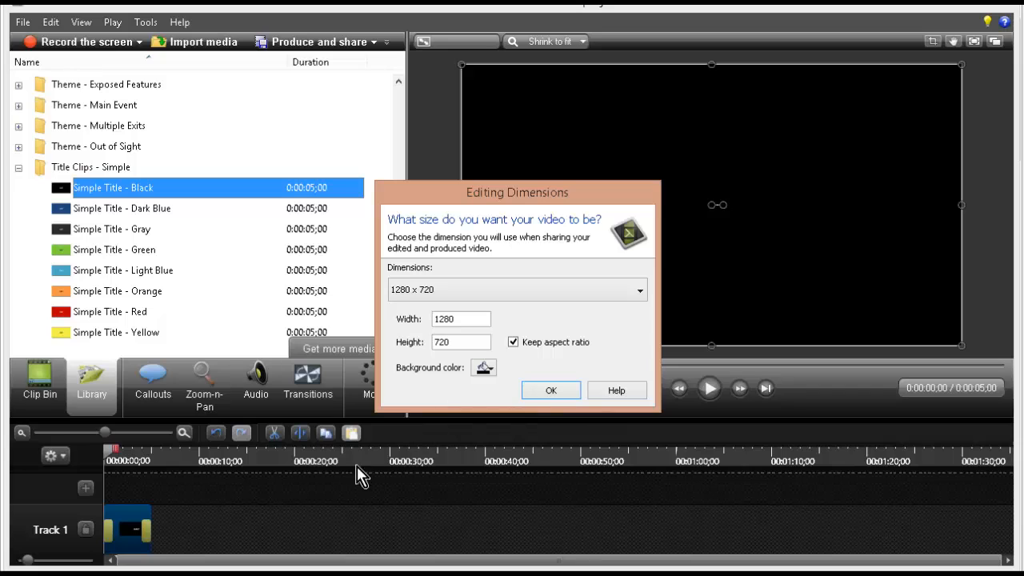
click(547, 392)
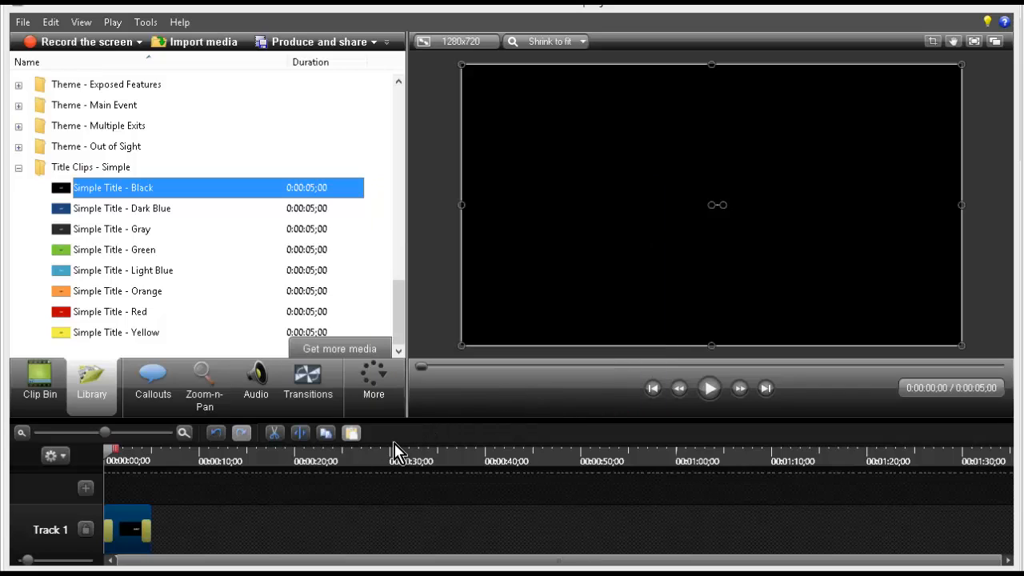
Step: Edit the title clip's callout, setting the font size to 22 and replacing the text with "Test Split Screen"
right_click(124, 531)
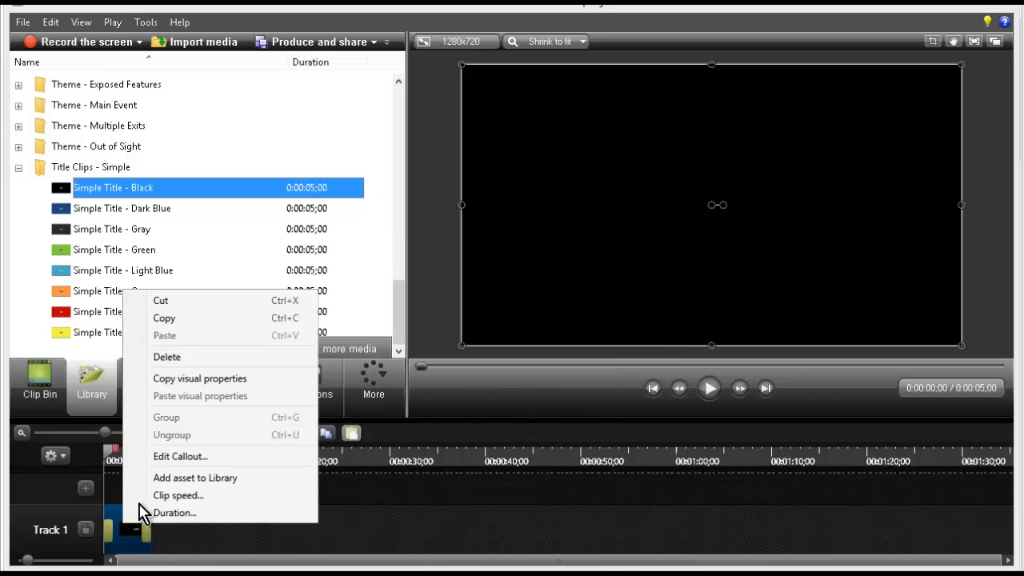
click(190, 457)
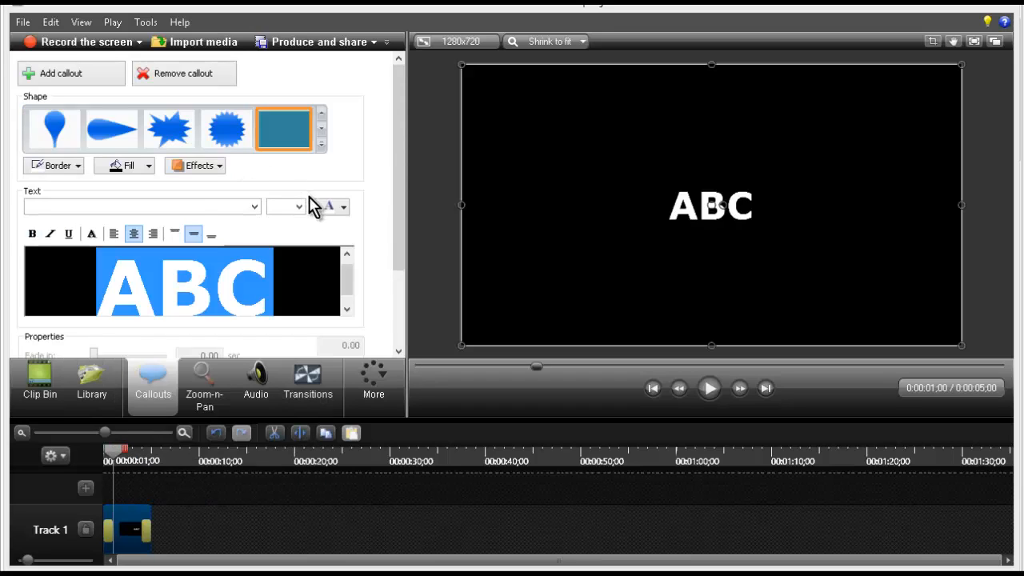
click(299, 207)
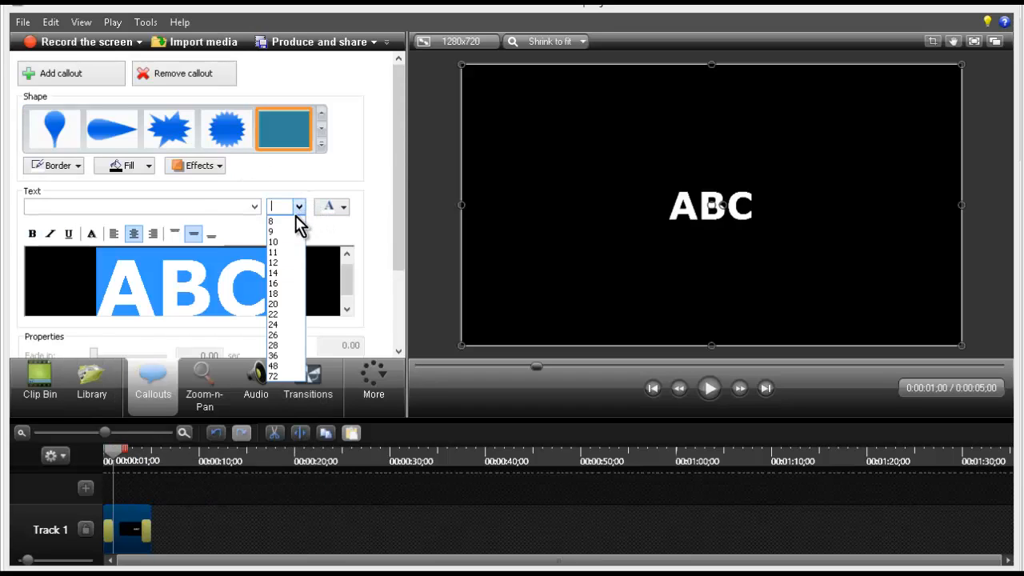
click(286, 313)
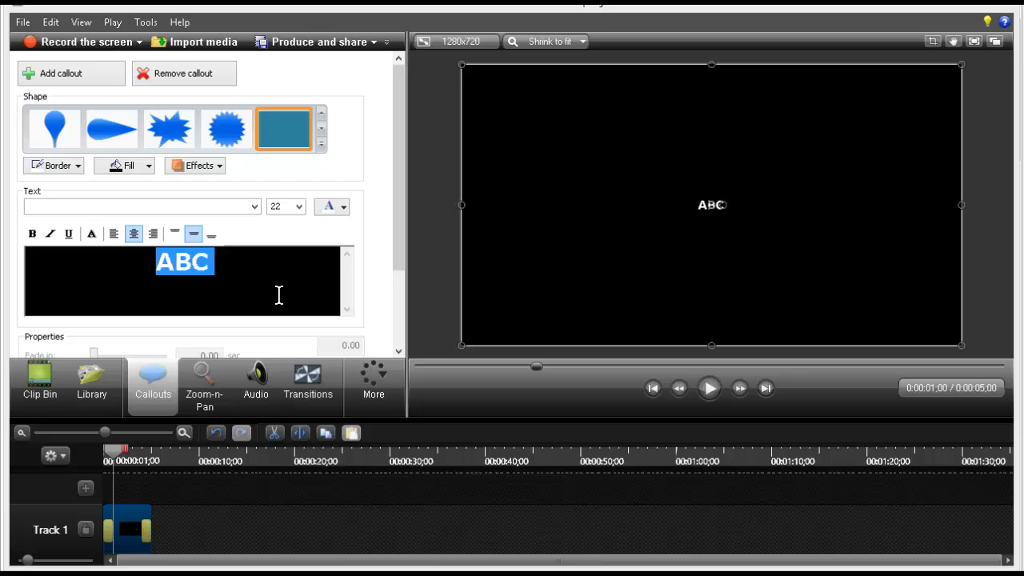
text(Test Split Screen)
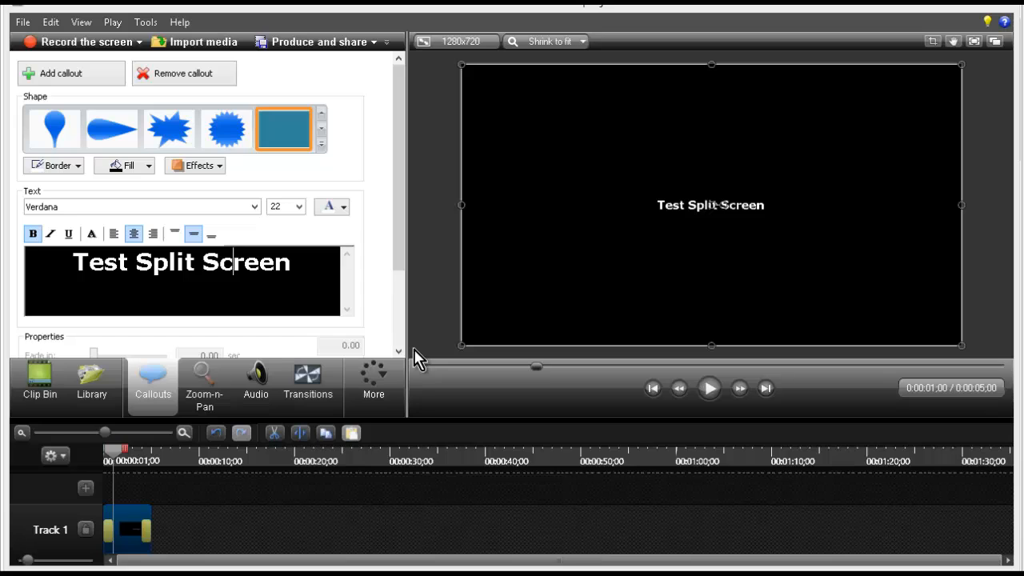
key(Right)
key(Right)
key(Right)
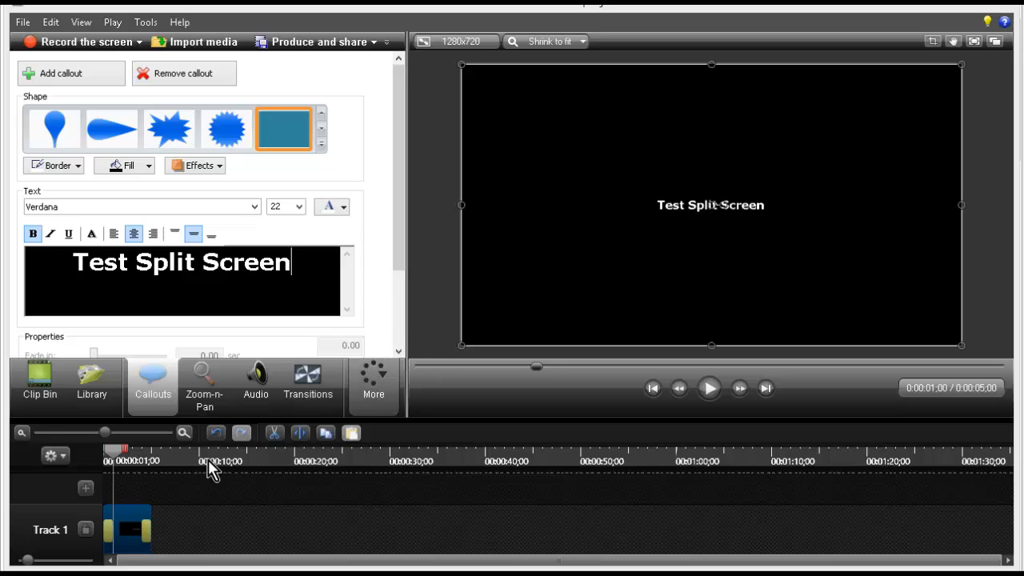
Step: Place the playhead at the title clip's end and import left.avi and rightside.mp4 from the testproj folder
click(38, 396)
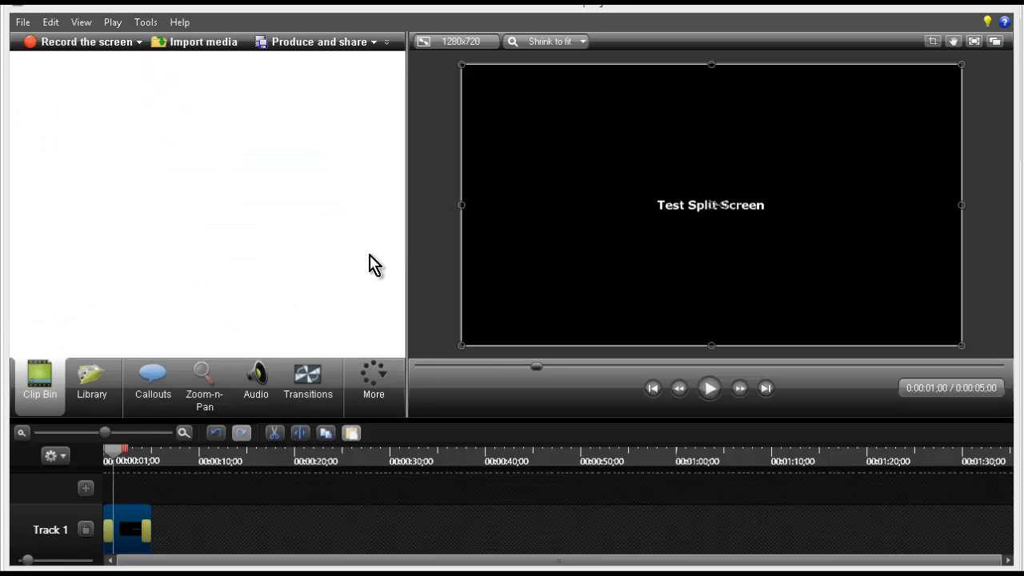
drag(115, 452, 152, 470)
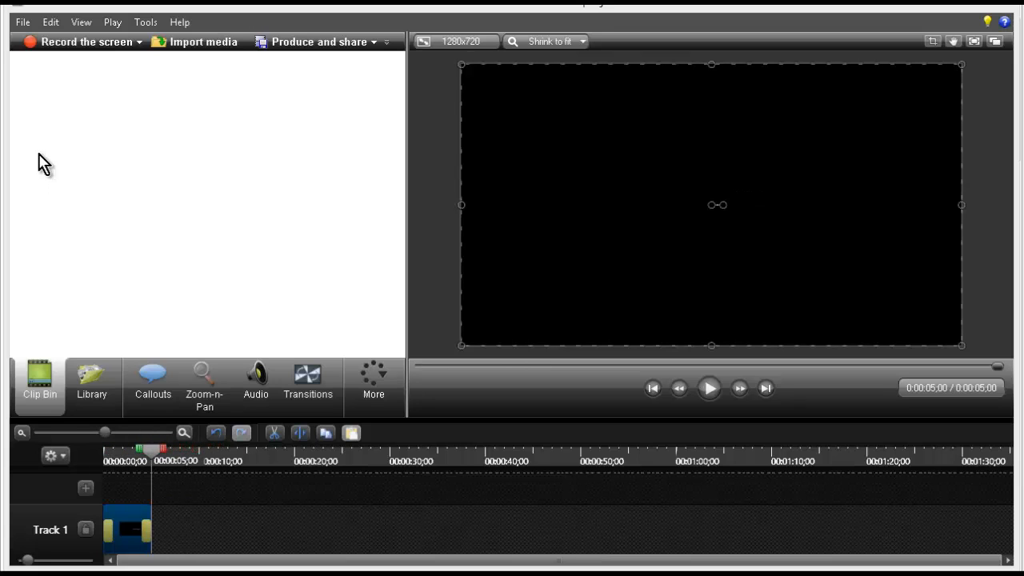
click(177, 42)
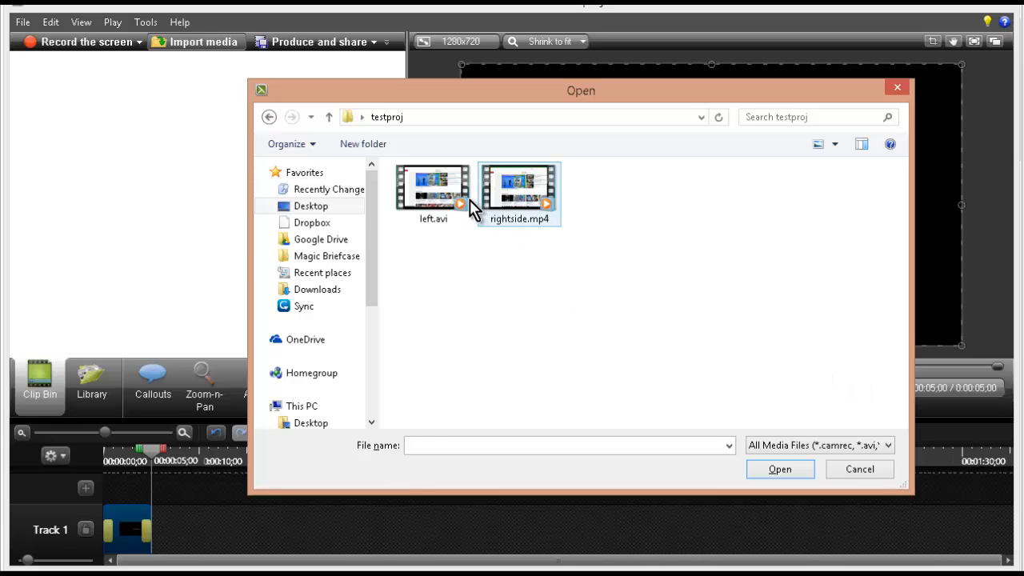
click(450, 192)
ctrl+click(530, 201)
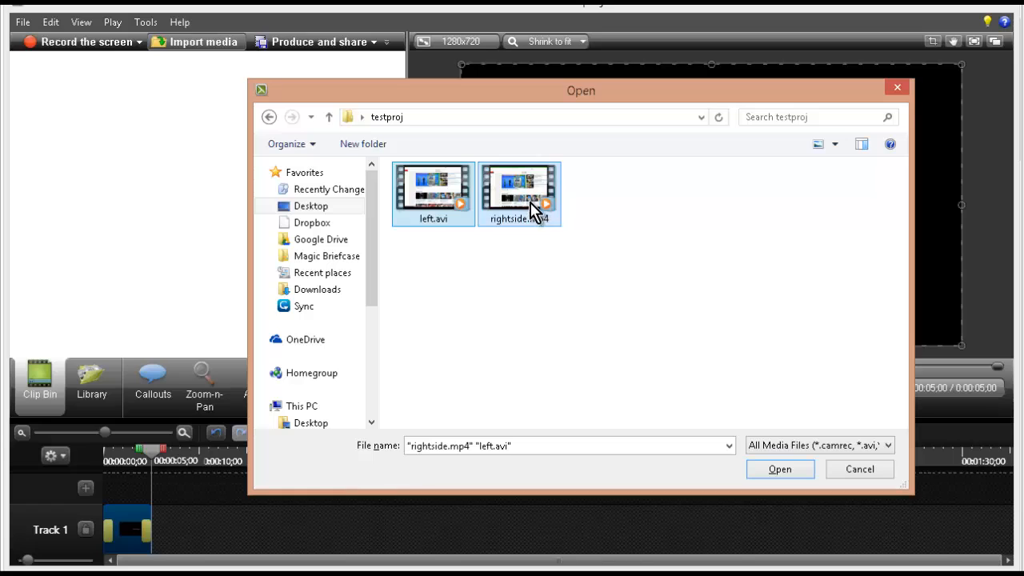
click(782, 471)
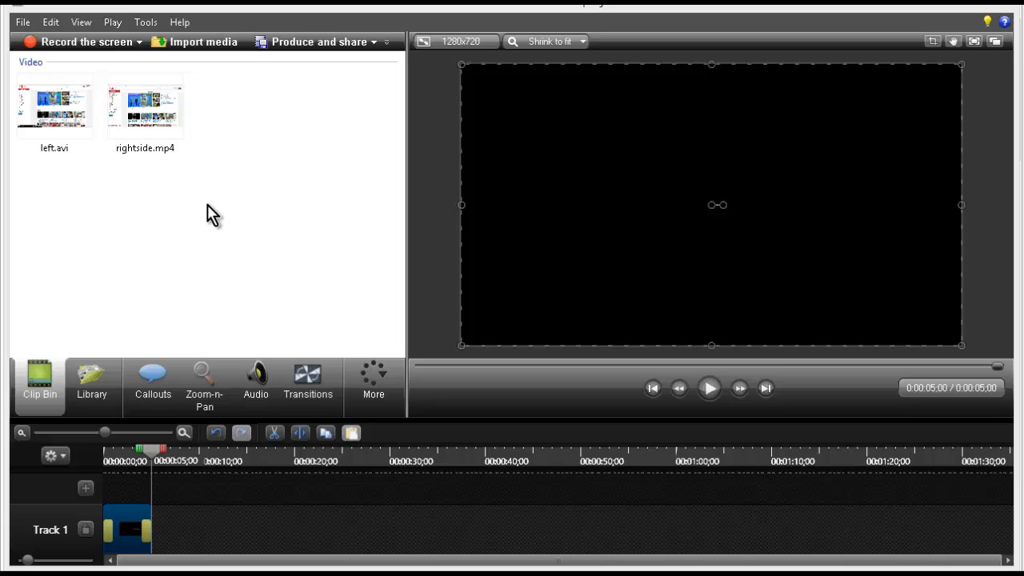
Step: Add left.avi and rightside.mp4 to the timeline at the playhead, so both start right after the title clip
mouse_move(157, 123)
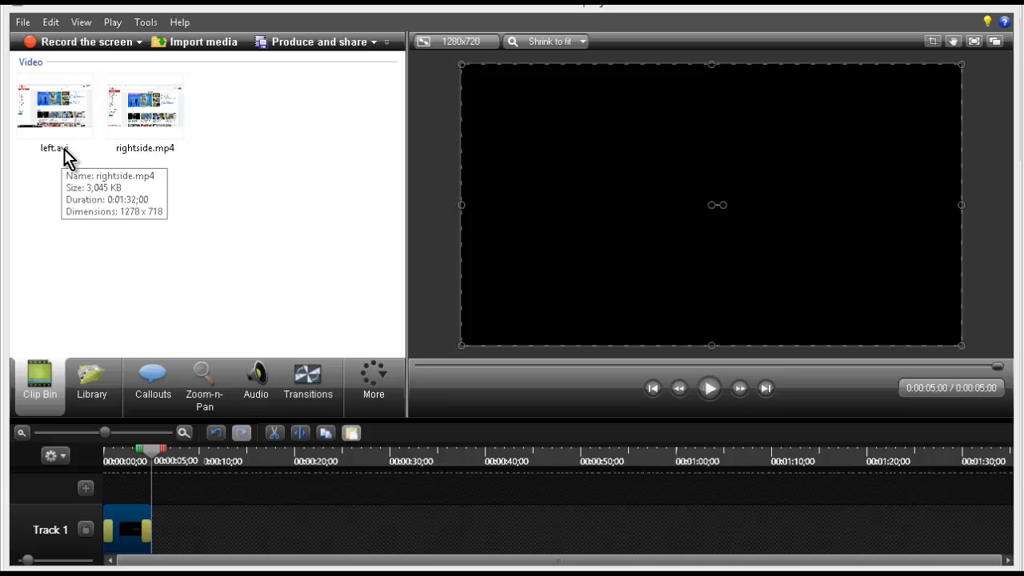
mouse_move(59, 124)
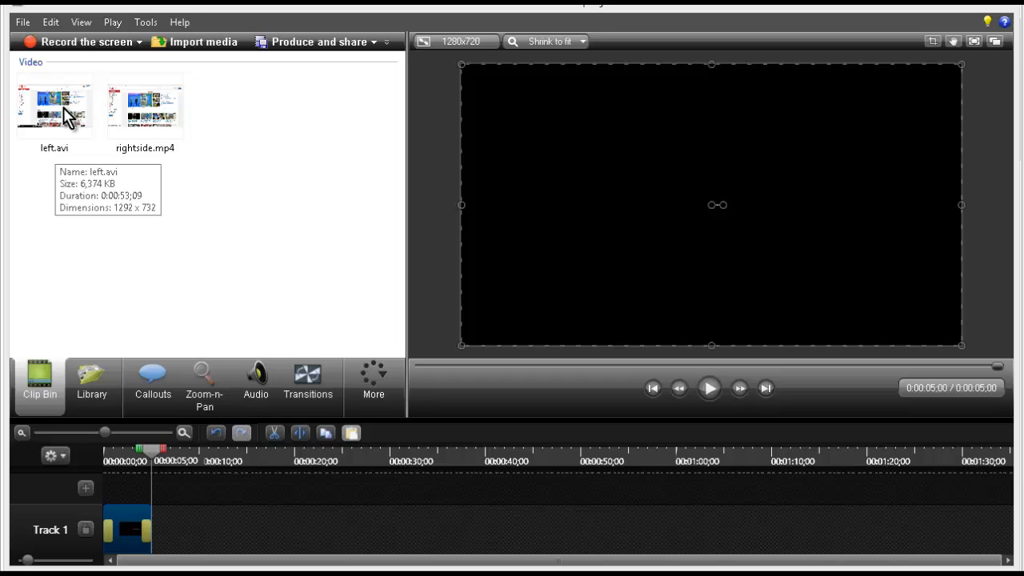
right_click(64, 105)
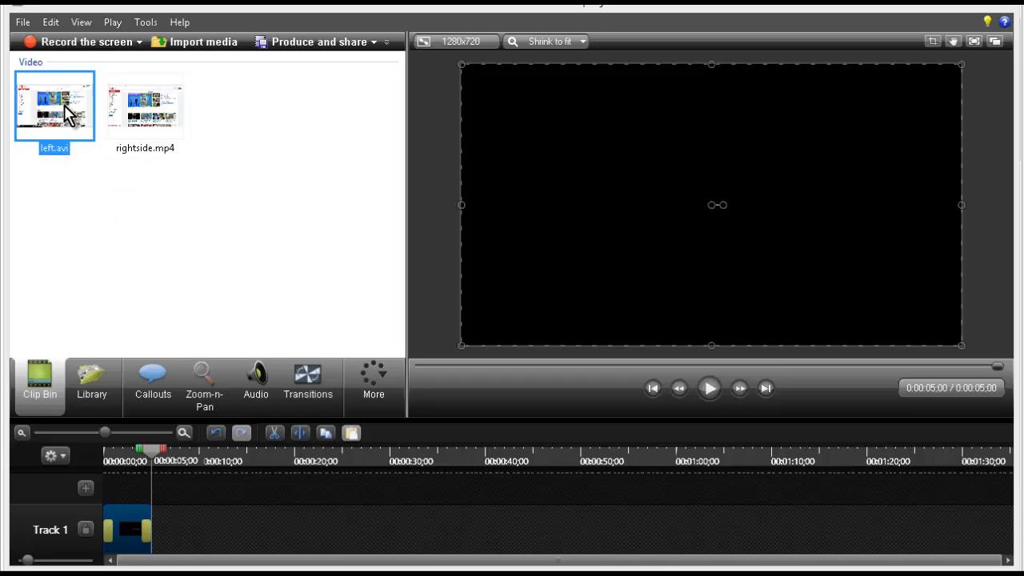
click(112, 117)
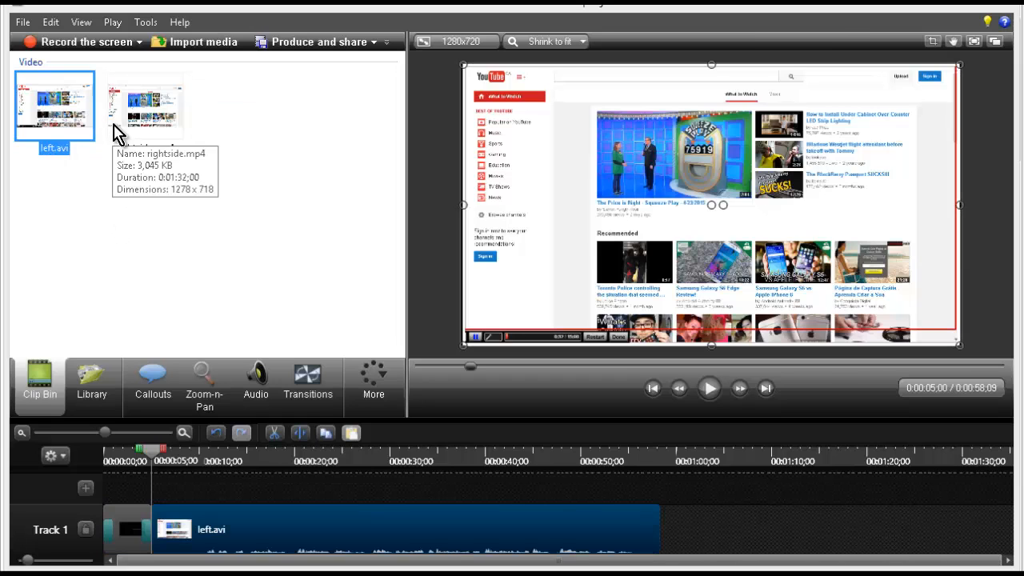
right_click(169, 109)
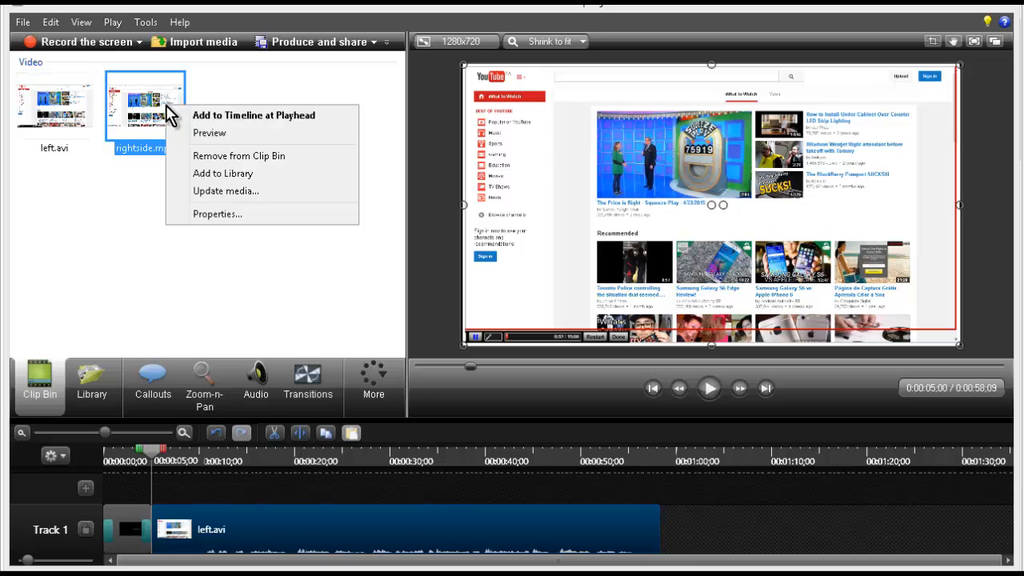
click(205, 125)
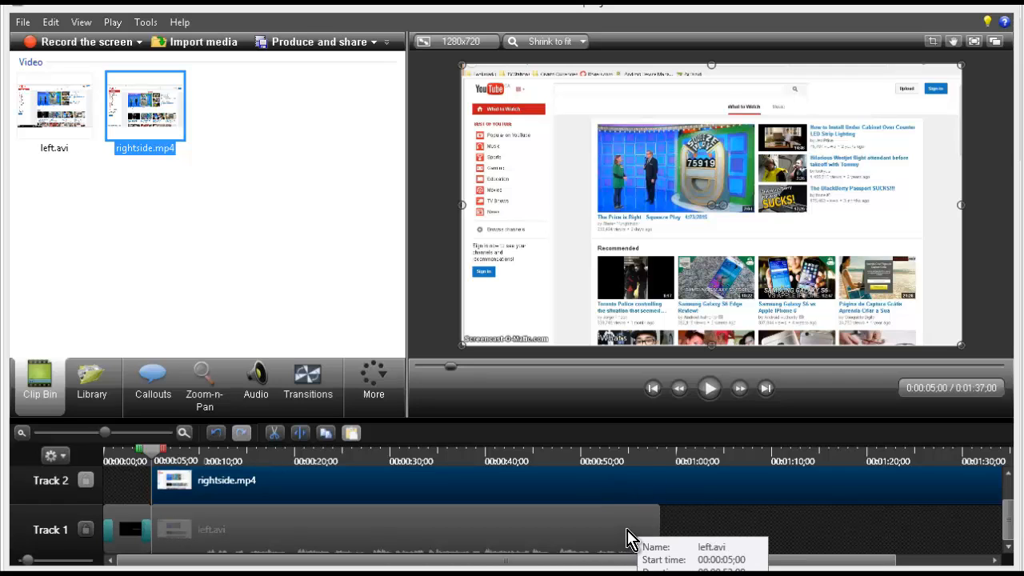
Step: Cut the part of rightside.mp4 that extends past the end of left.avi, from 0:00:58;09 to 0:01:37;00
click(660, 454)
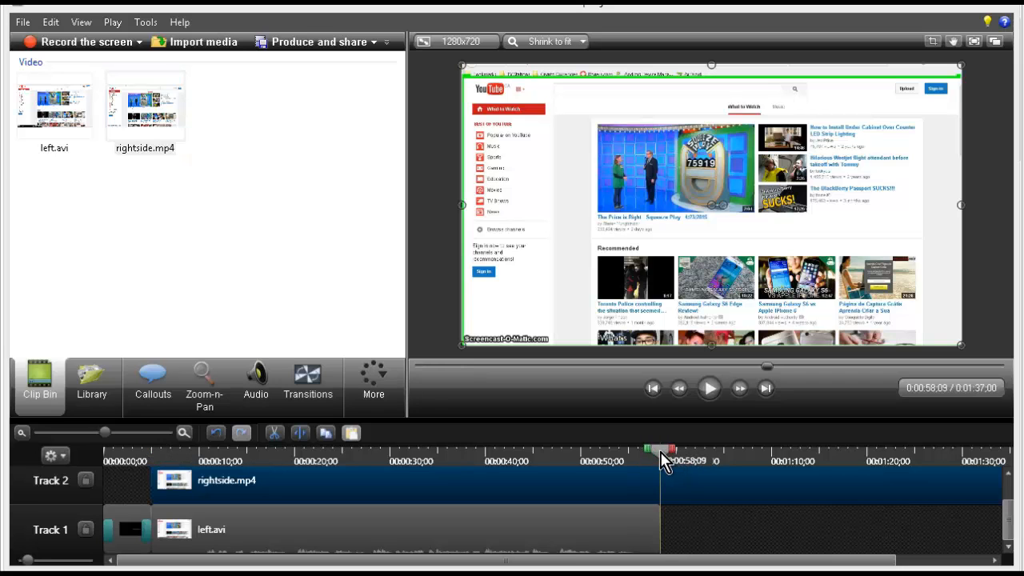
mouse_move(660, 451)
mouse_down()
mouse_move(719, 451)
mouse_move(686, 515)
mouse_up()
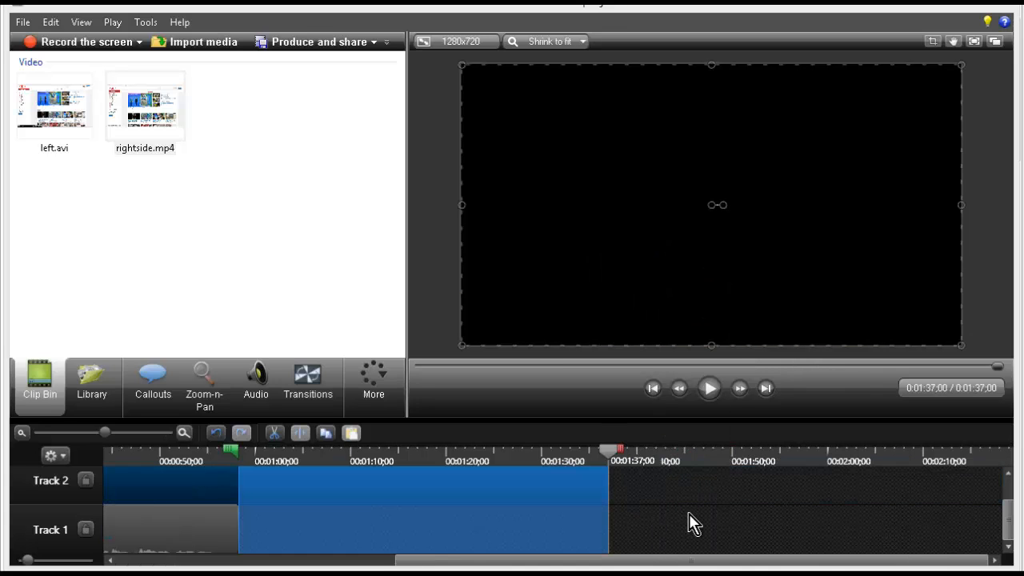
key(ctrl+x)
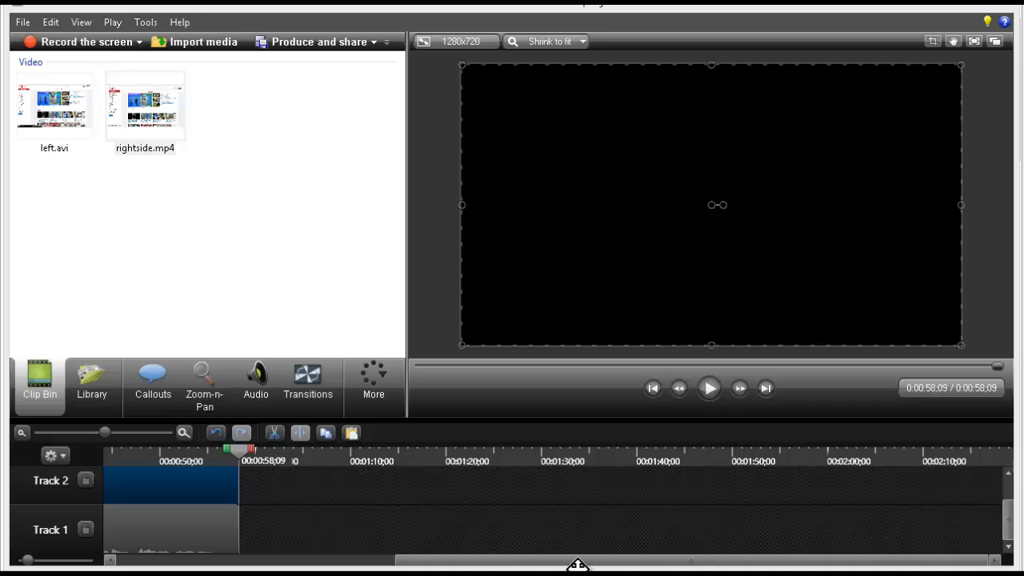
drag(536, 564, 179, 565)
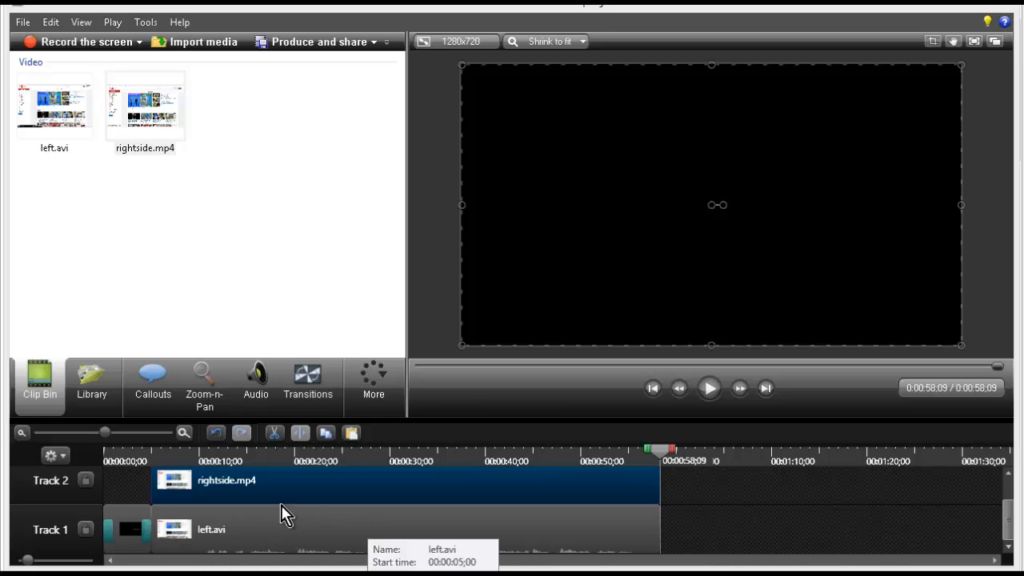
Step: Play back the start of the two overlapping clips from the 5-second mark, pausing after a few seconds
click(164, 454)
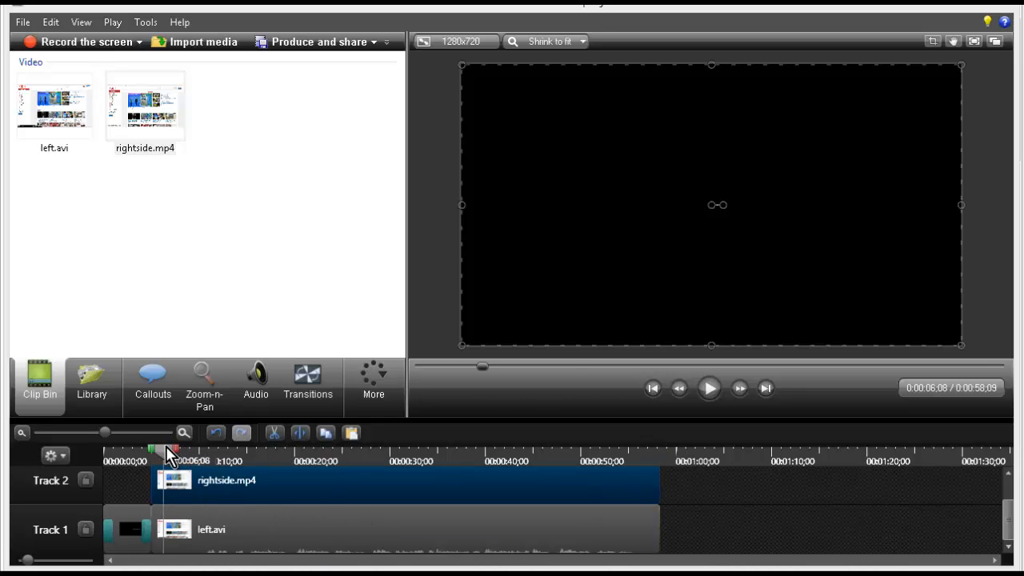
drag(163, 449, 151, 450)
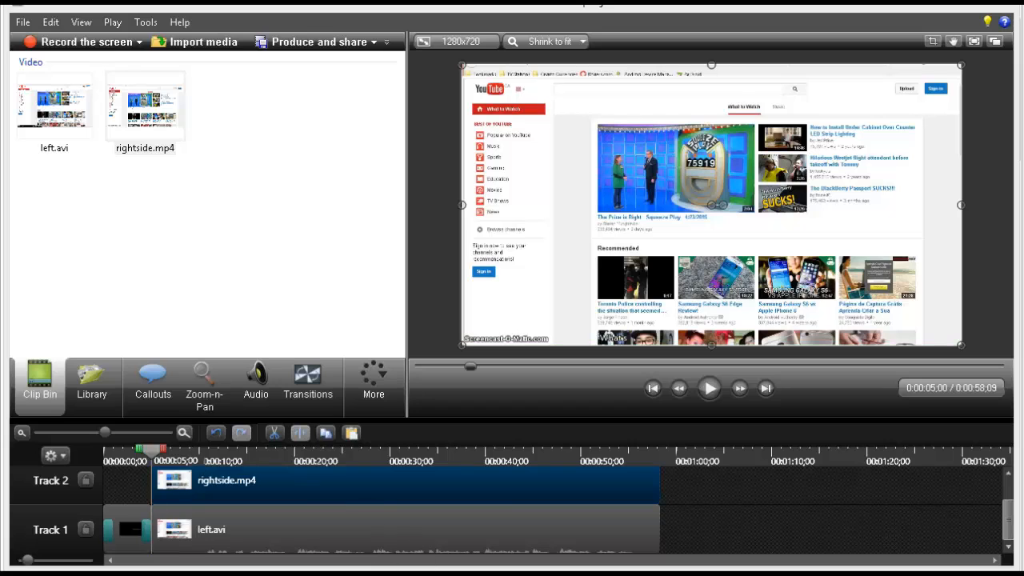
click(707, 388)
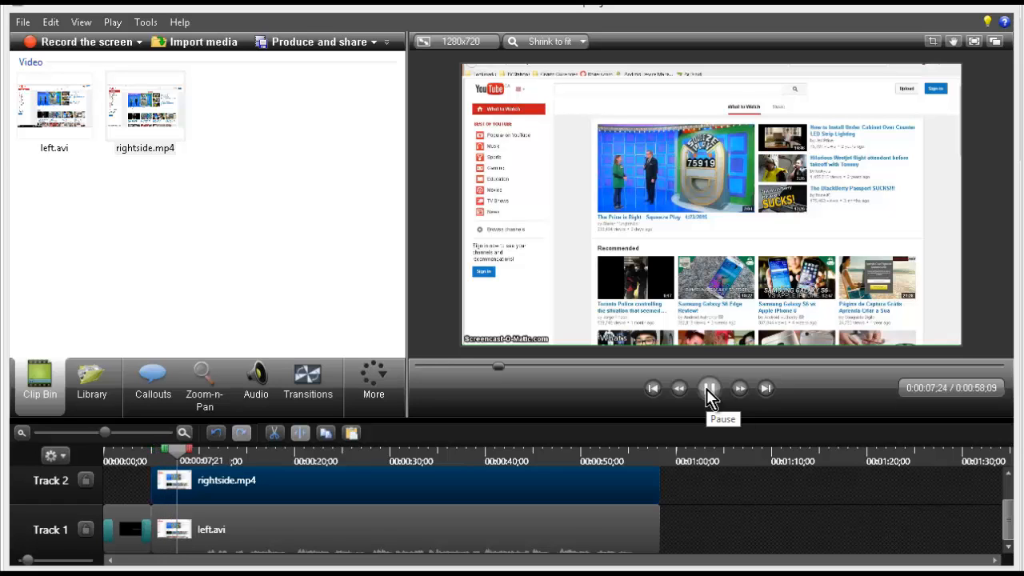
click(707, 389)
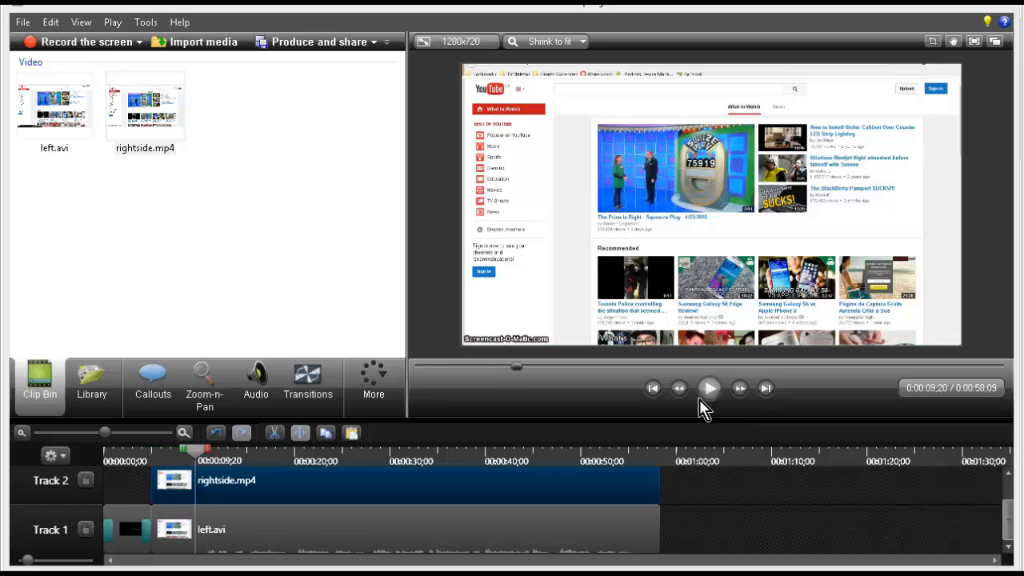
Step: Return the playhead to 0:00:05;00 and separate the video and audio of left.avi on Track 1
click(301, 498)
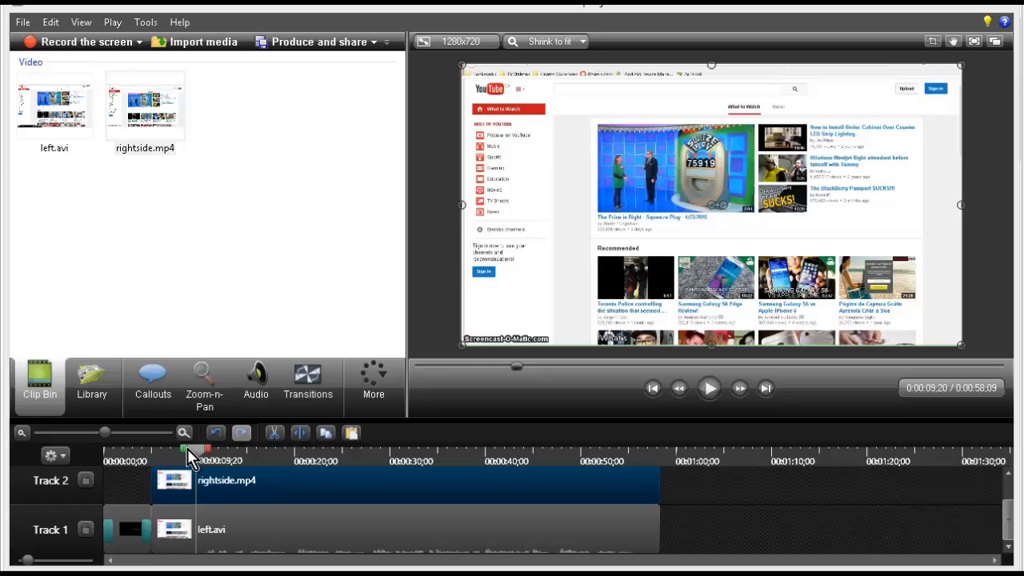
drag(188, 448, 152, 448)
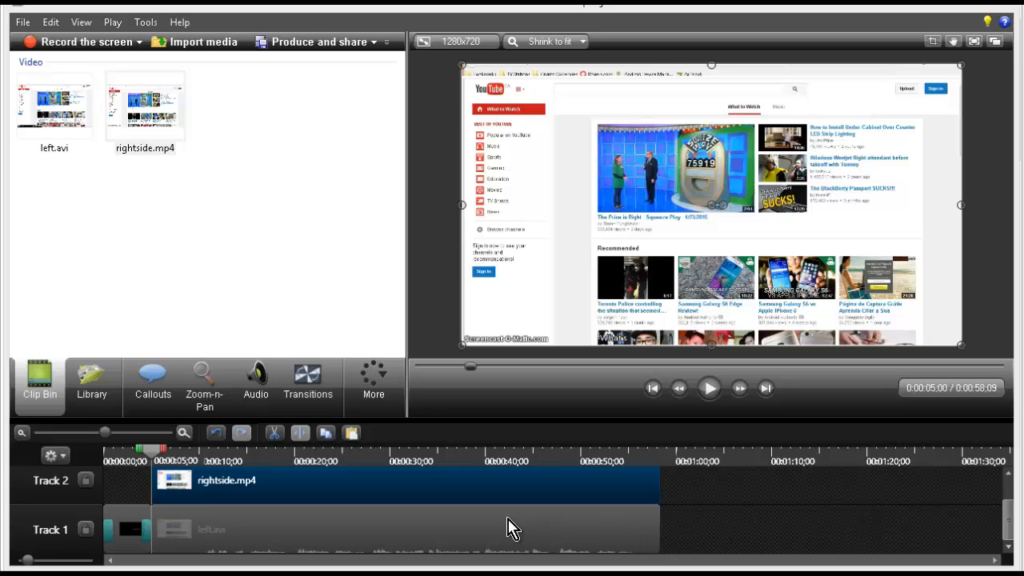
click(316, 542)
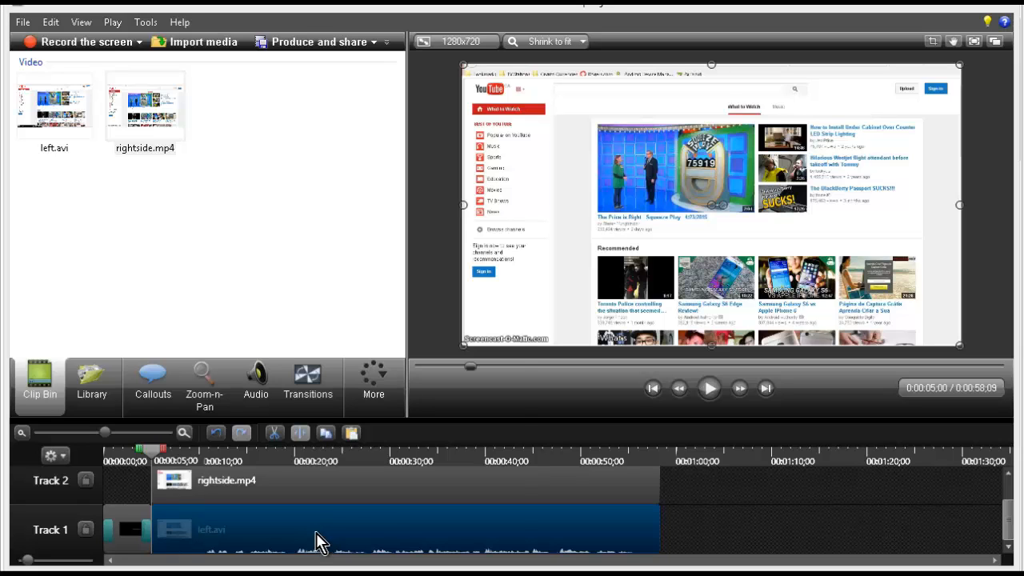
right_click(318, 542)
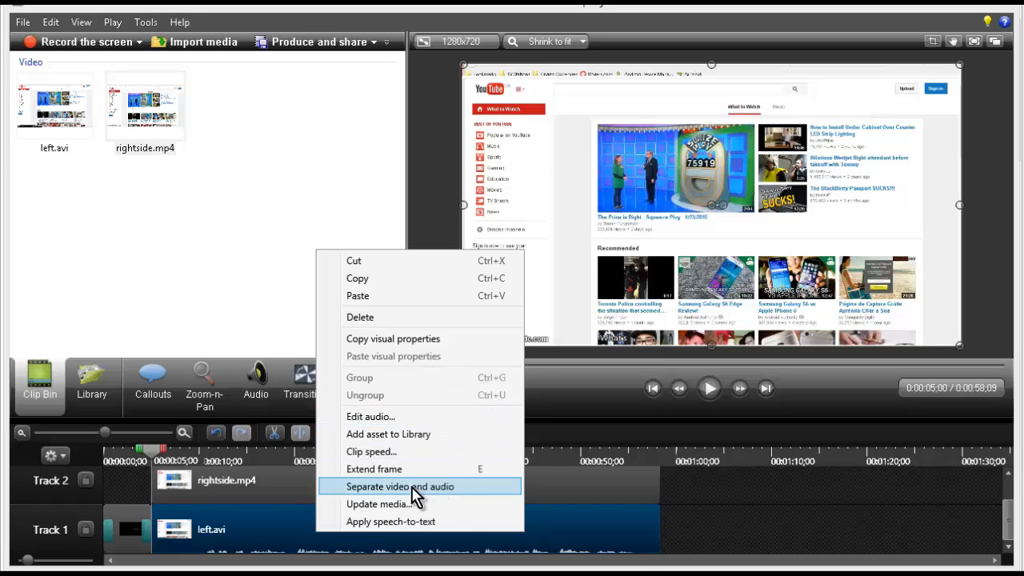
click(439, 489)
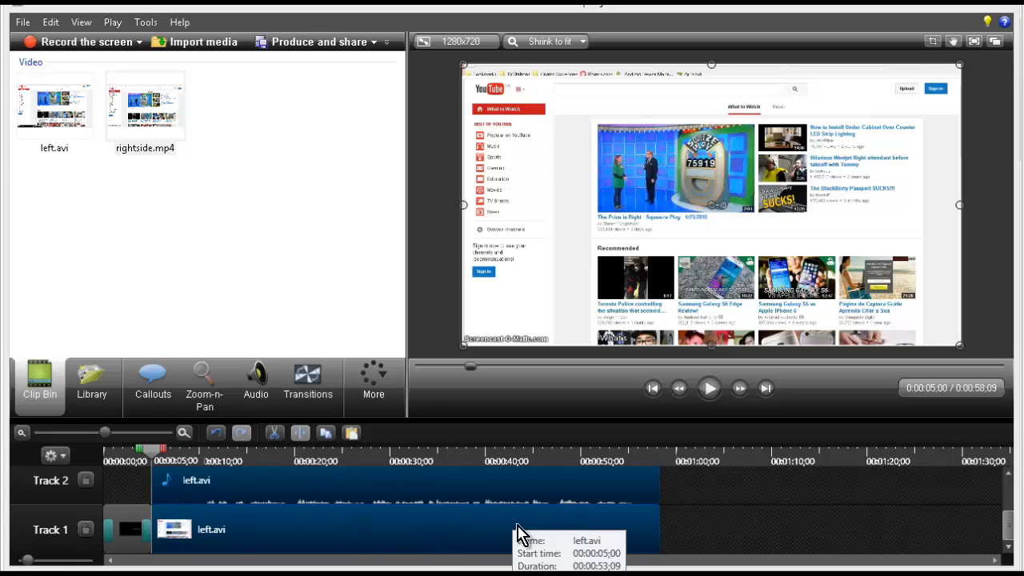
Step: Delete the separated left.avi audio from Track 2 and move rightside.mp4 down into its place, starting at 0:00:05;00
click(324, 492)
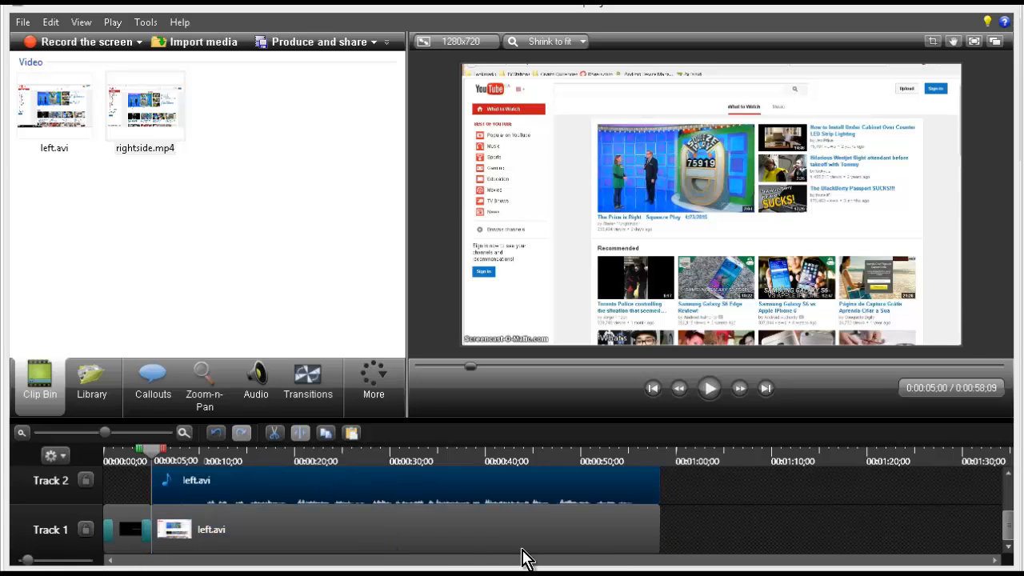
click(1012, 476)
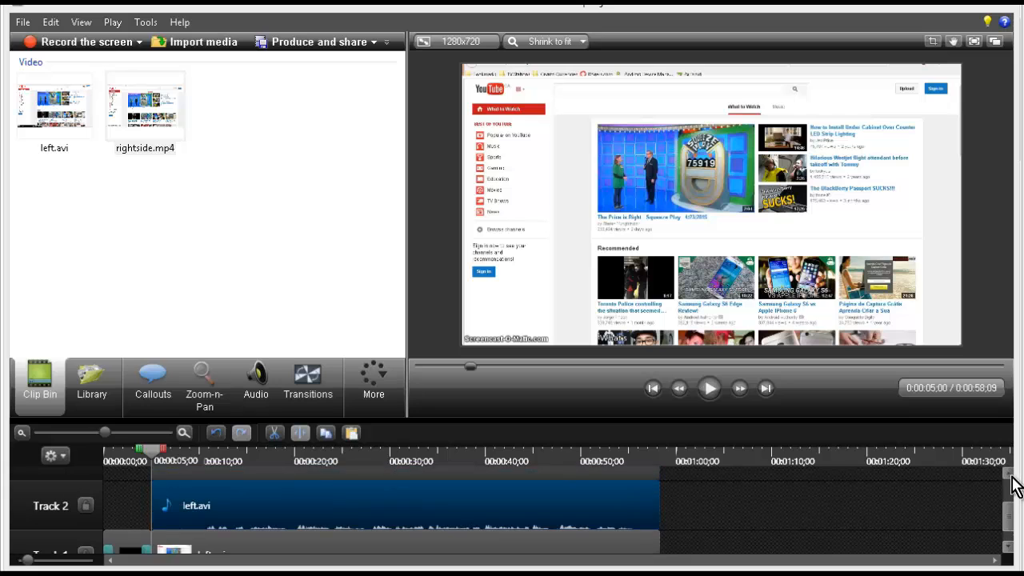
click(1011, 476)
click(1011, 476)
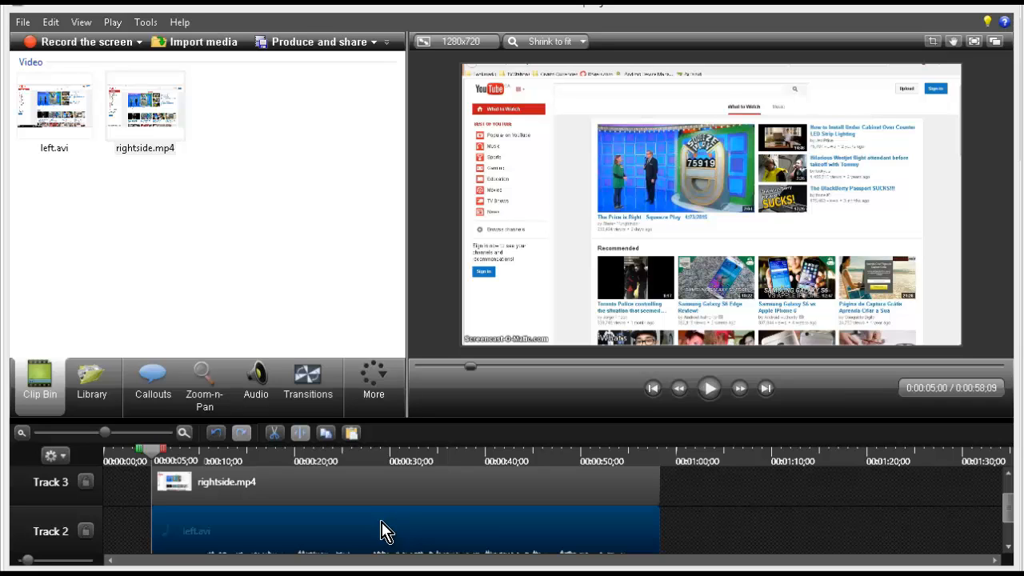
key(Delete)
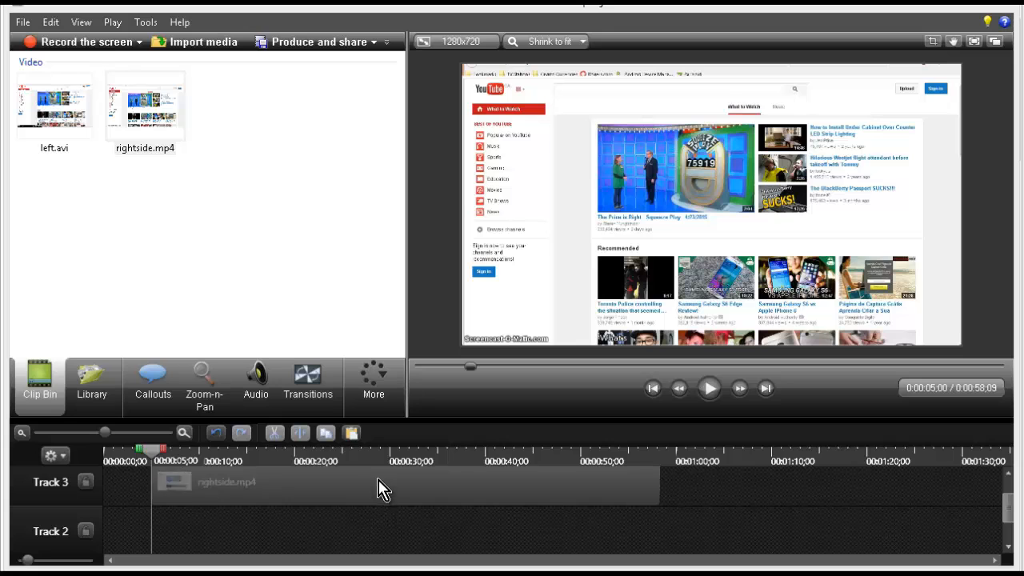
drag(376, 485, 366, 549)
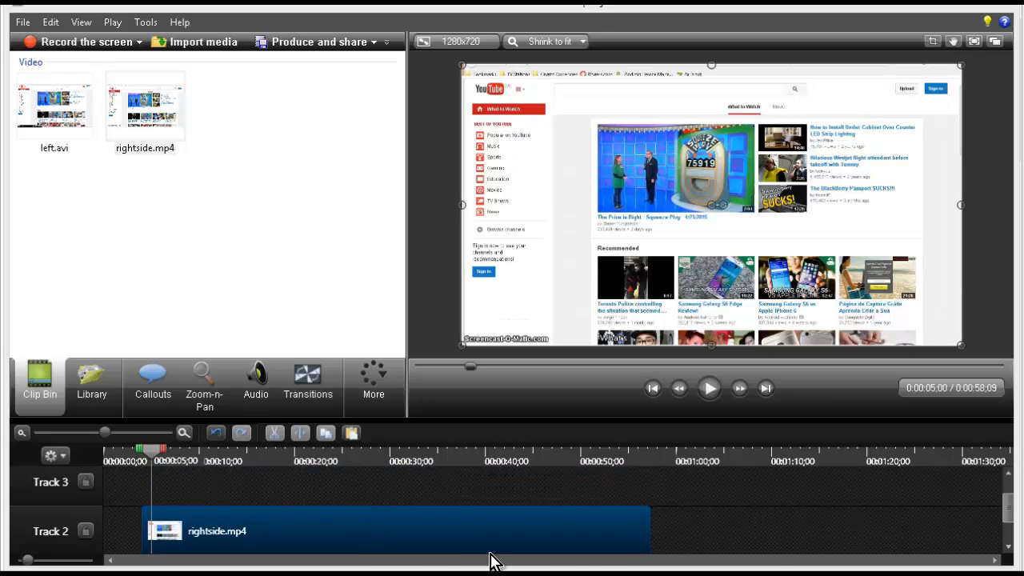
drag(254, 495, 202, 497)
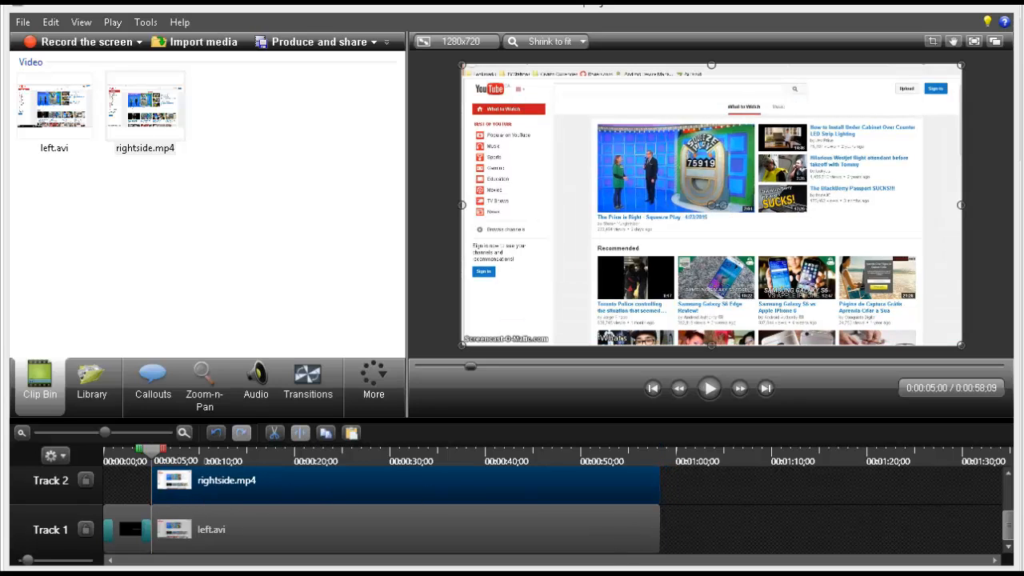
Step: Play the stacked clips from the 5-second mark and pause at about 0:00:11;10
click(331, 542)
click(372, 489)
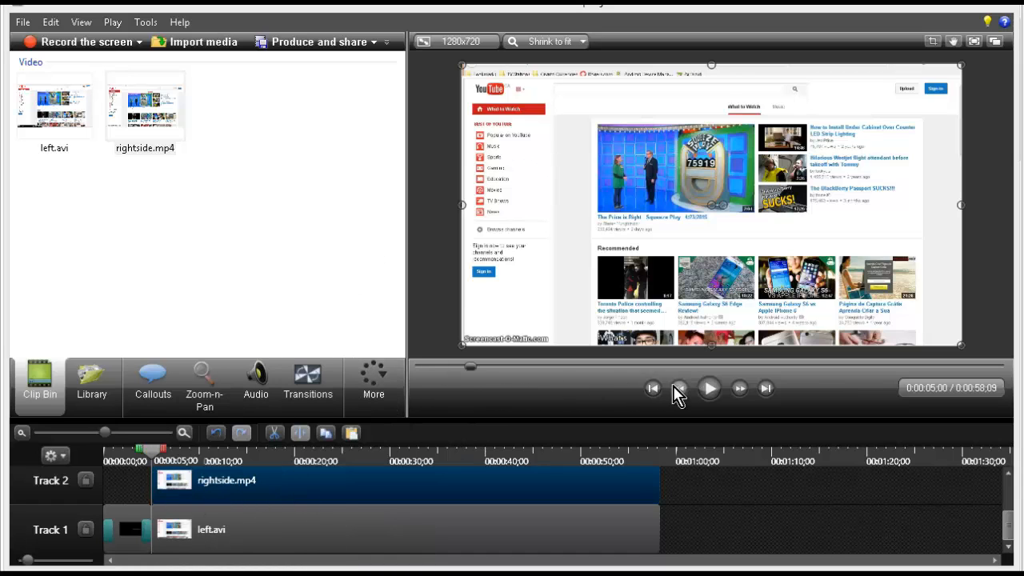
click(707, 390)
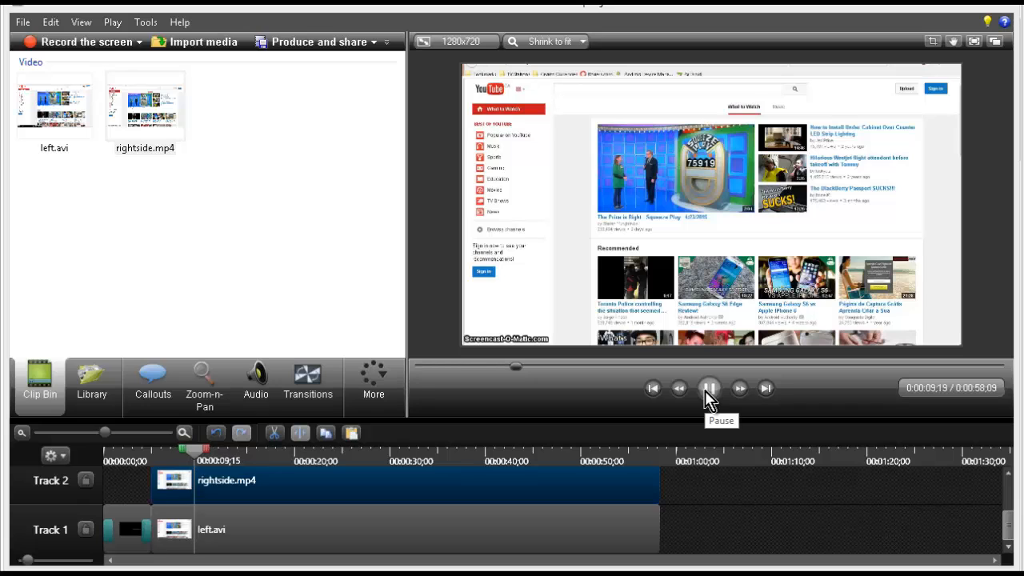
click(707, 390)
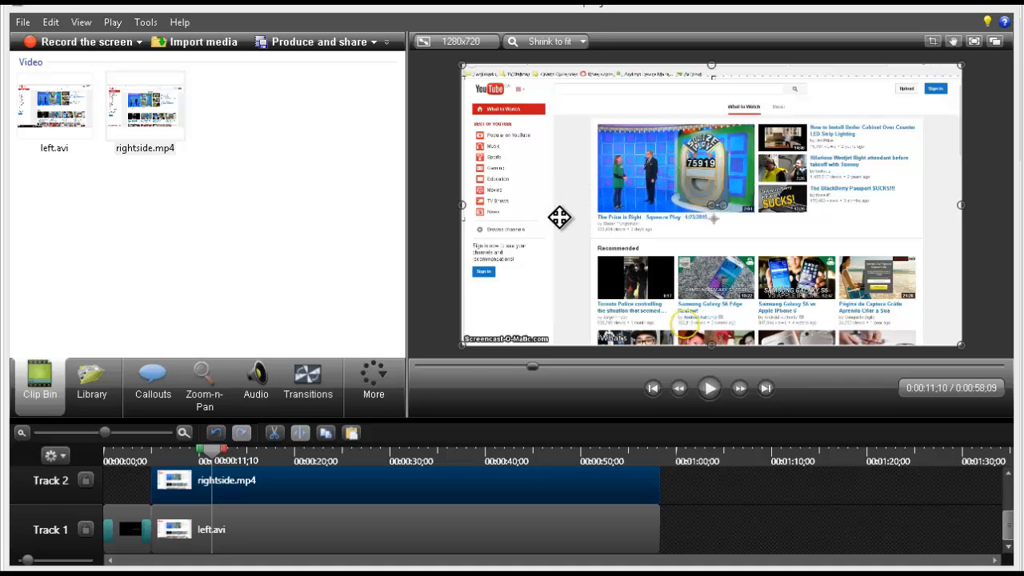
Step: Move rightside.mp4 across the canvas to the right half, uncovering left.avi on the left half
drag(549, 222, 652, 219)
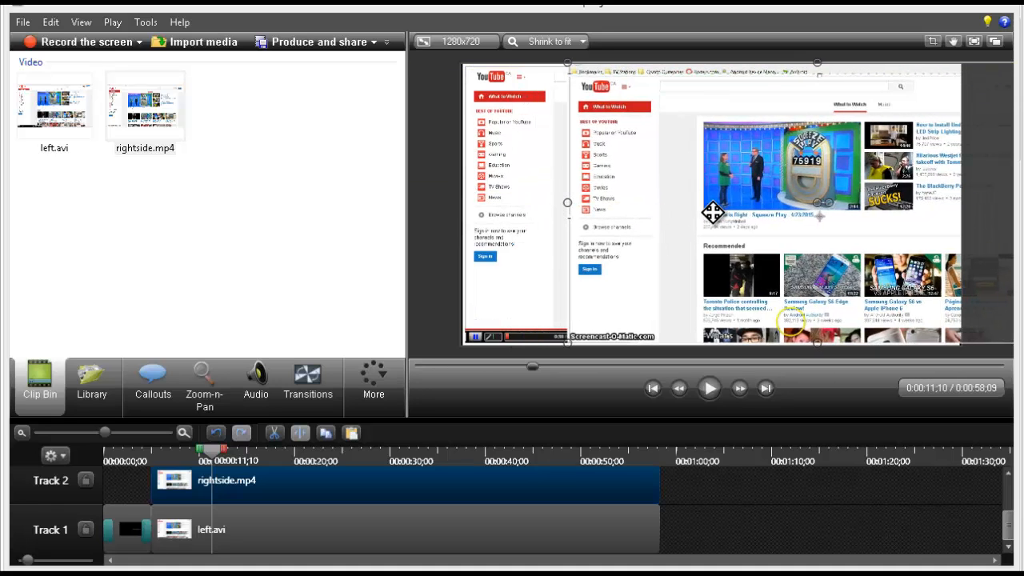
drag(715, 212, 611, 227)
drag(493, 198, 787, 222)
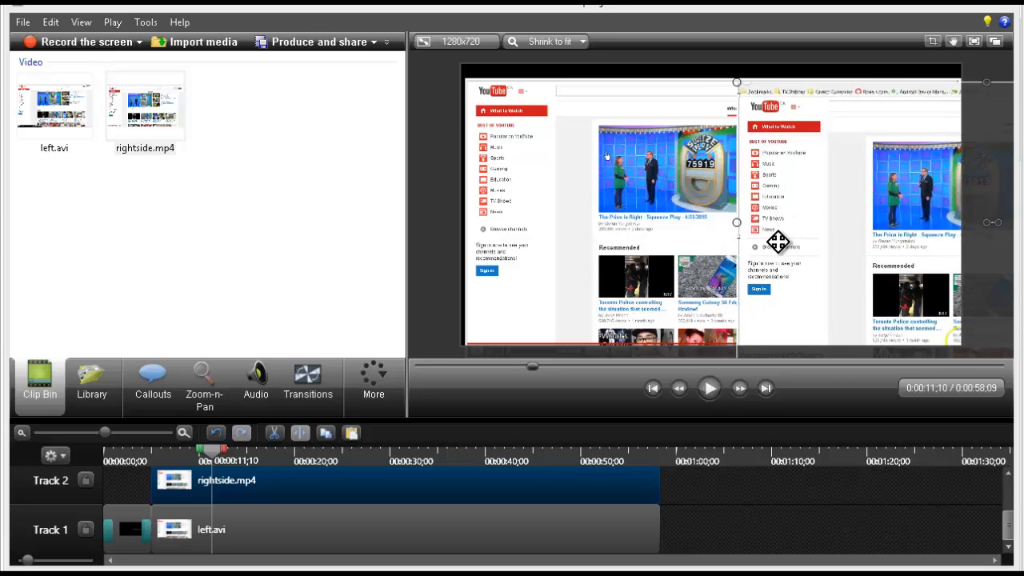
Step: Shift left.avi leftward on the canvas so its main video thumbnails sit in the left half
click(274, 533)
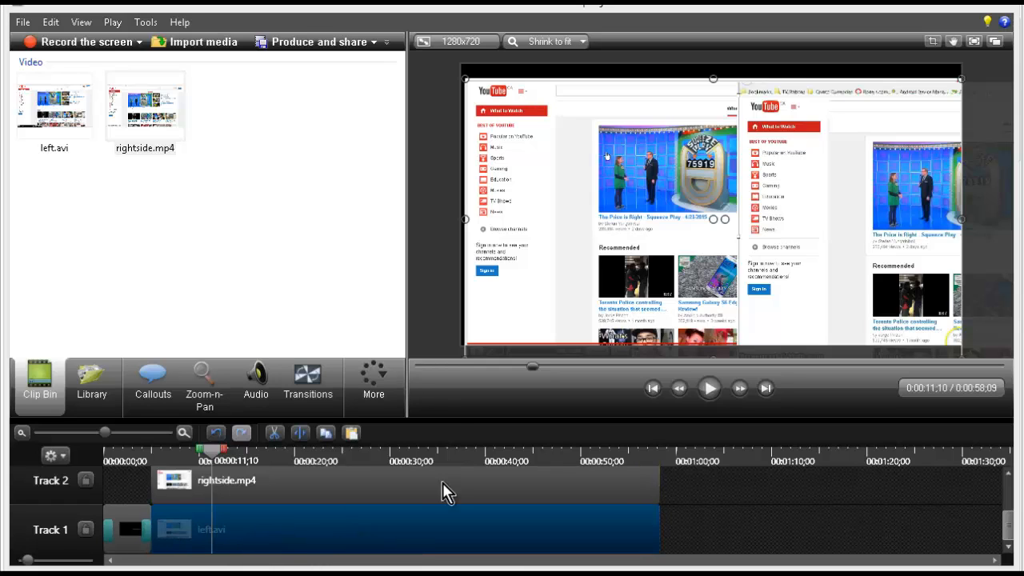
click(318, 485)
click(345, 531)
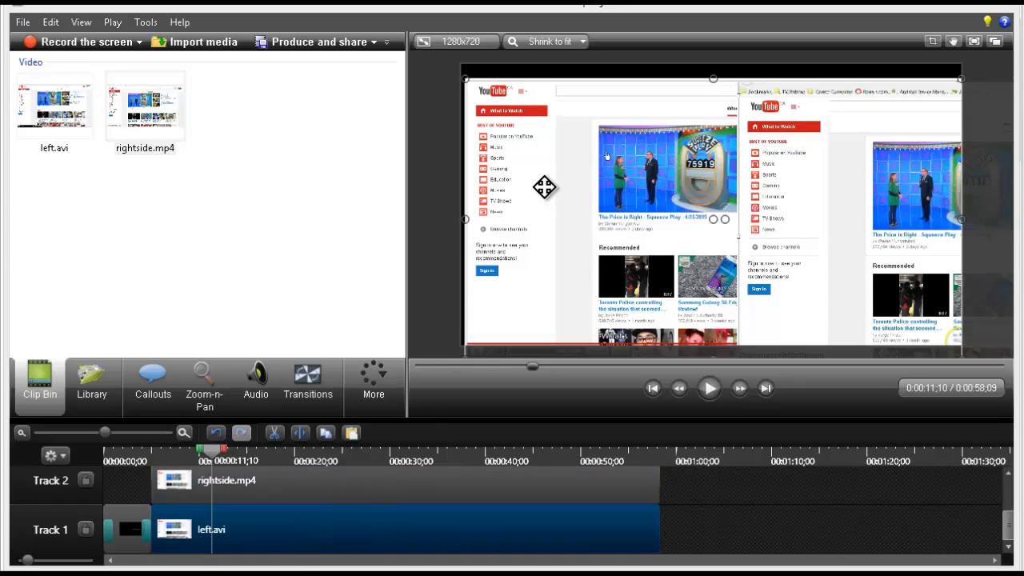
click(869, 179)
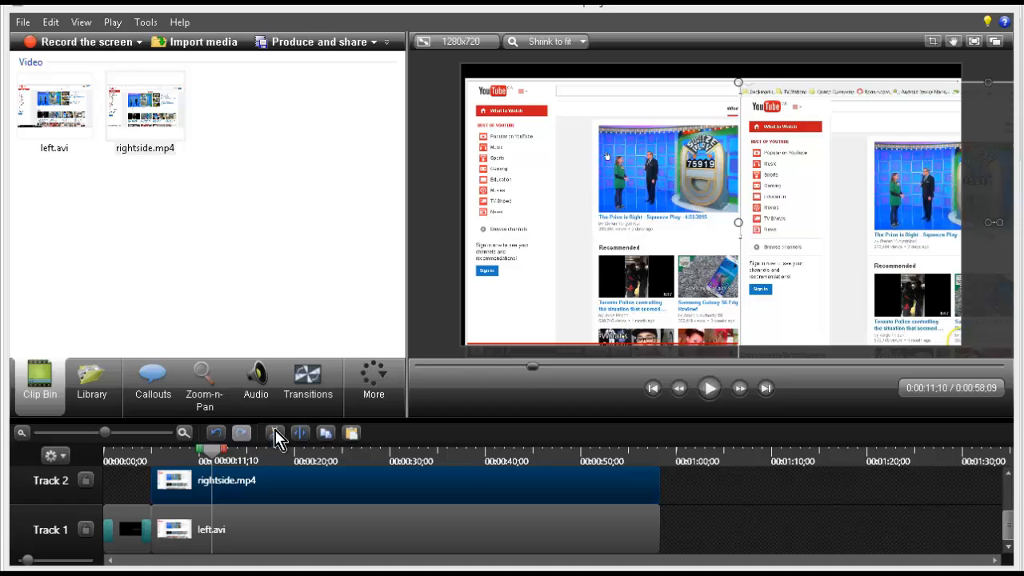
click(580, 145)
drag(580, 145, 507, 173)
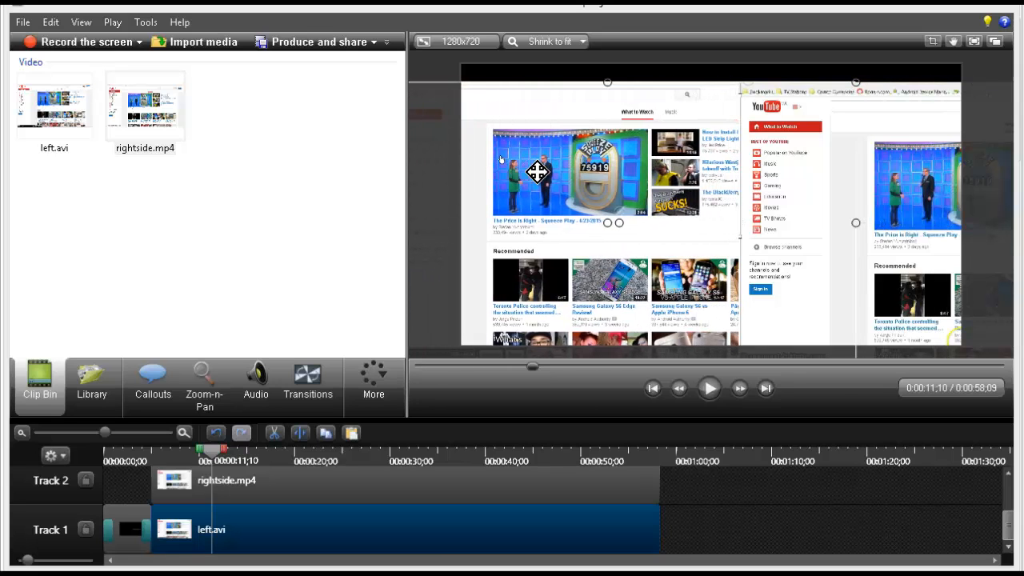
Step: Enlarge rightside.mp4 slightly on the canvas and shift it up and left, past the canvas's upper edge
mouse_move(824, 185)
mouse_down()
mouse_move(777, 194)
mouse_move(748, 267)
mouse_move(640, 310)
mouse_move(549, 325)
mouse_move(487, 317)
mouse_move(555, 317)
mouse_move(779, 210)
mouse_move(814, 168)
mouse_move(590, 112)
mouse_move(587, 155)
mouse_move(703, 246)
mouse_move(600, 304)
mouse_move(512, 301)
mouse_move(773, 189)
mouse_move(803, 179)
mouse_move(805, 191)
mouse_up()
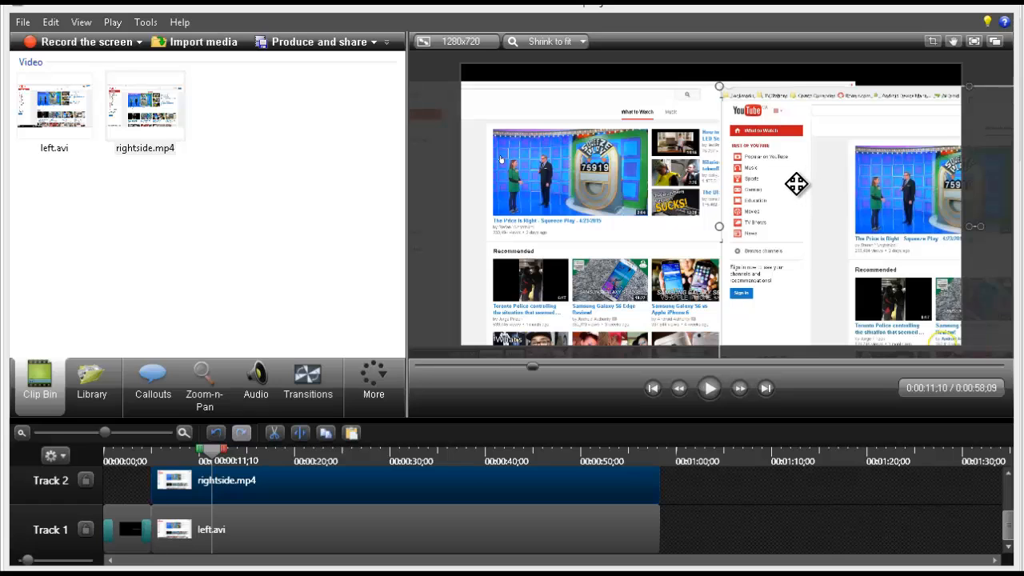
drag(865, 162, 869, 150)
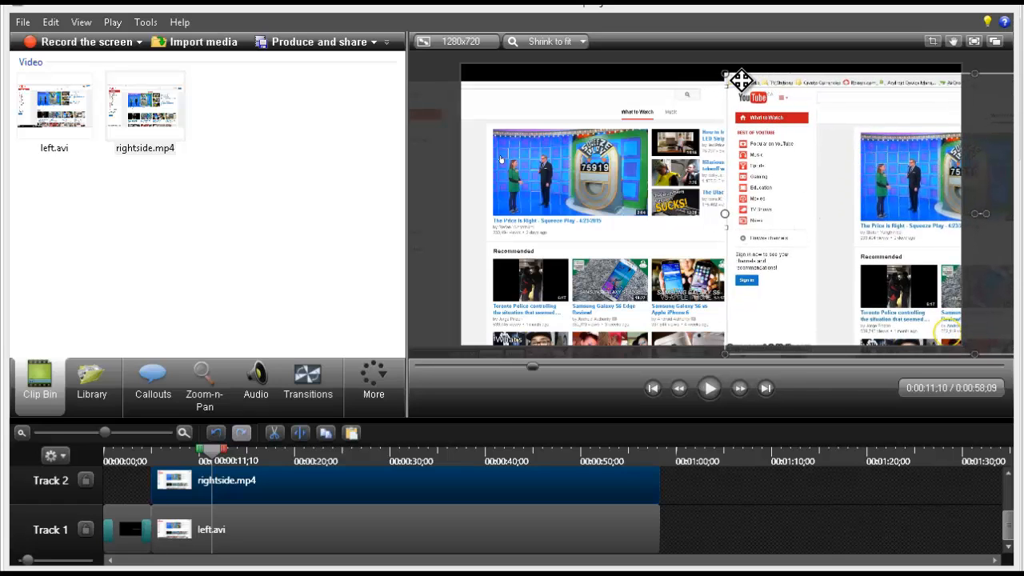
drag(722, 69, 721, 63)
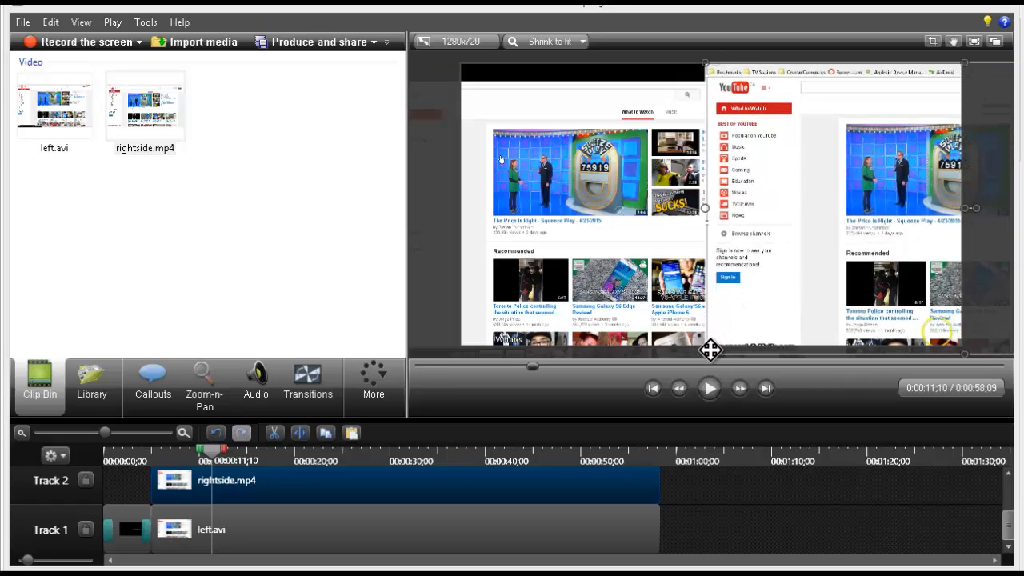
drag(708, 348, 707, 359)
drag(825, 180, 827, 156)
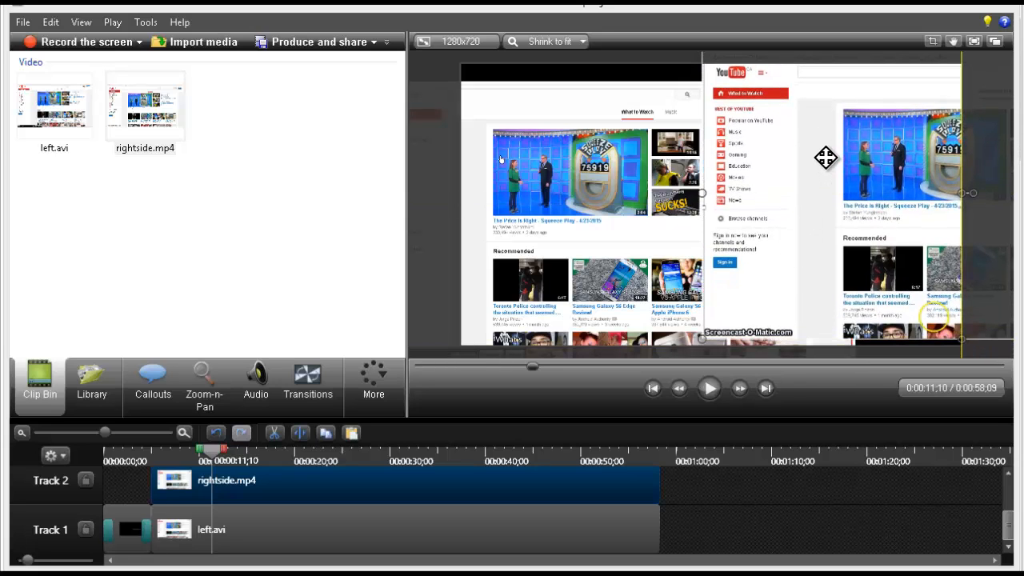
Step: Scale rightside.mp4 up further from its lower-left corner and reposition it to cover the canvas's right part from top to bottom
click(612, 212)
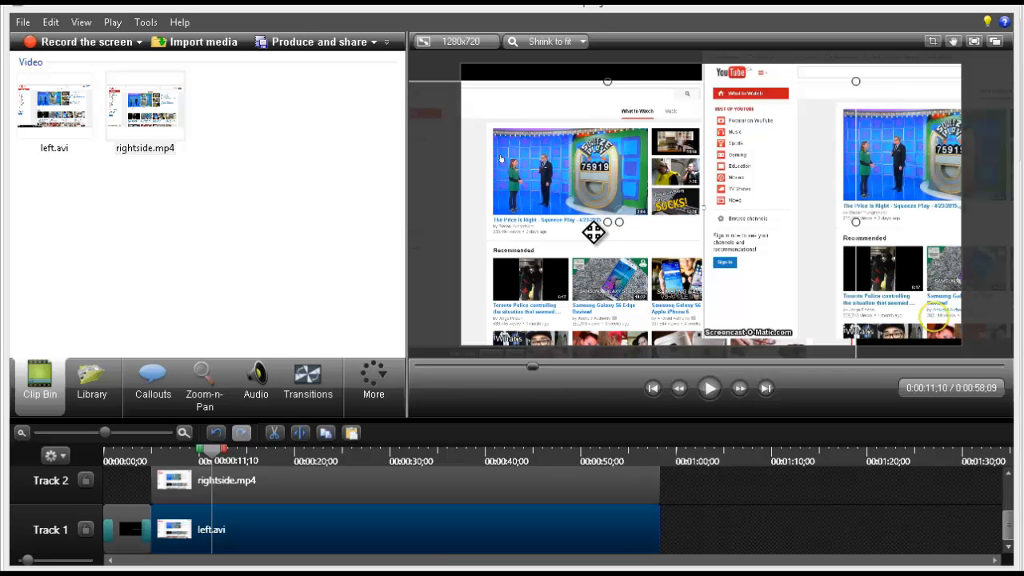
click(808, 203)
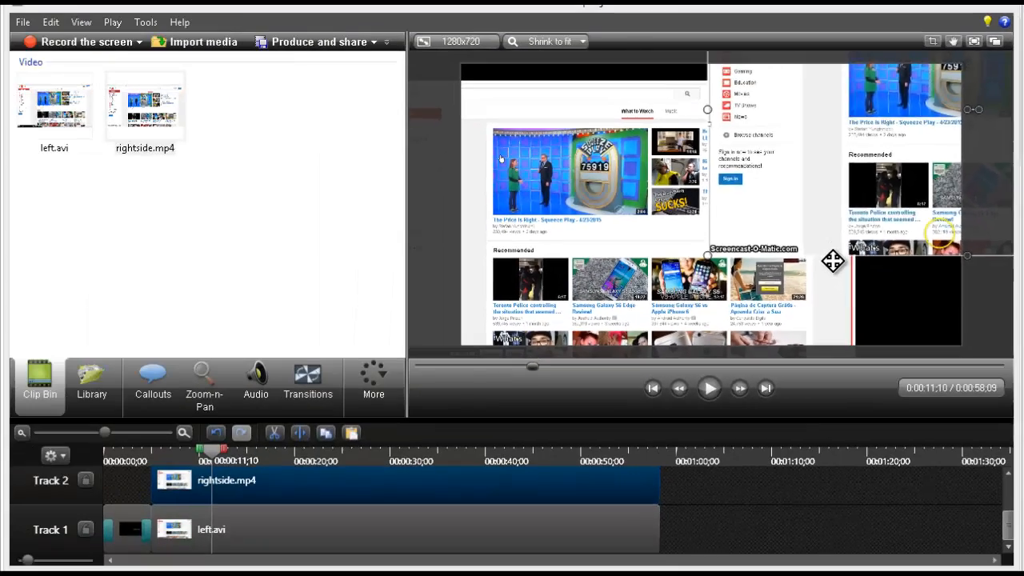
drag(837, 281, 846, 292)
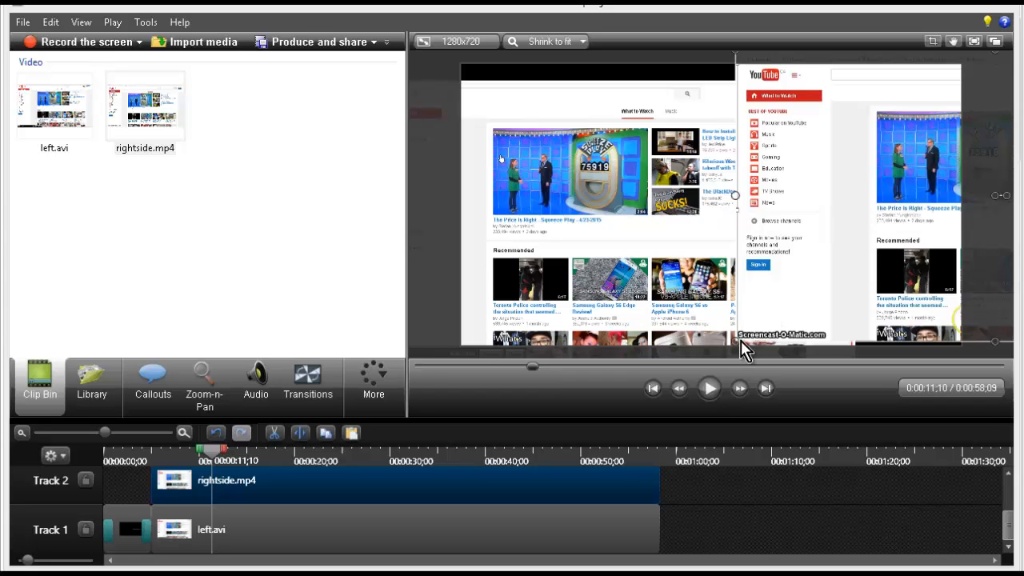
drag(736, 343, 743, 381)
drag(832, 280, 804, 280)
Step: Move left.avi up to cover the black strip along the canvas's upper edge and shift it further left
drag(549, 189, 558, 182)
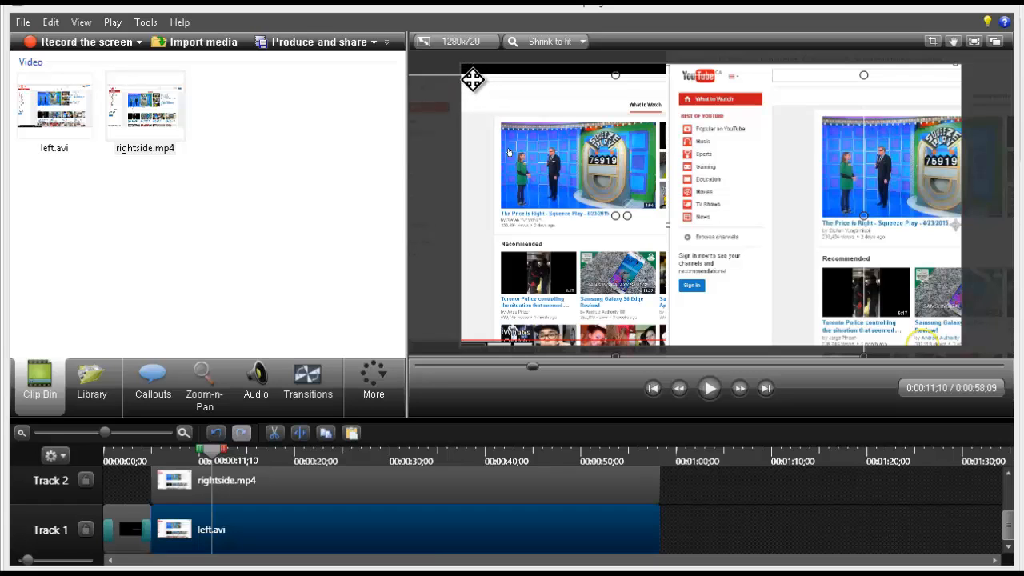
drag(536, 116, 519, 110)
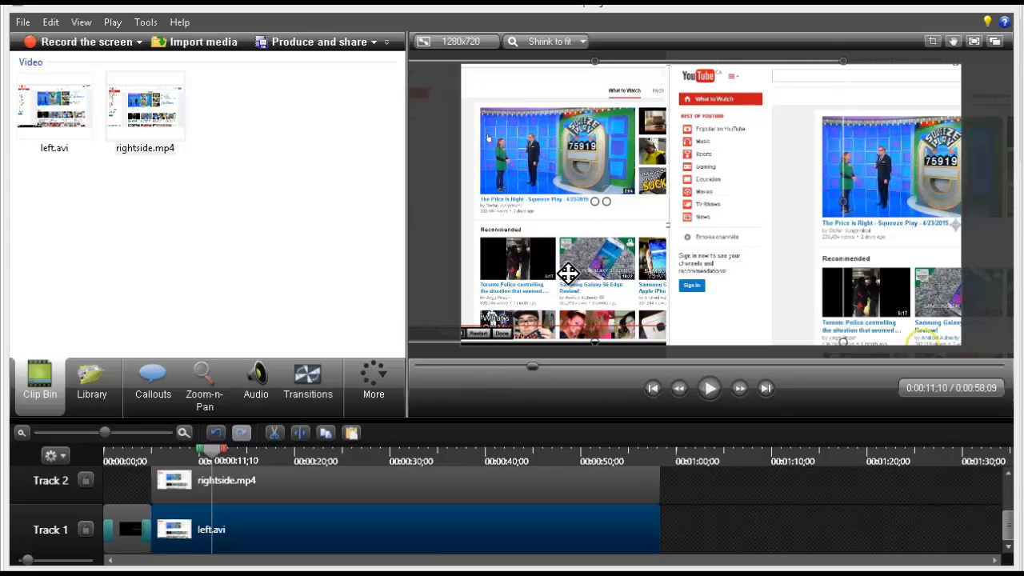
drag(566, 275, 494, 274)
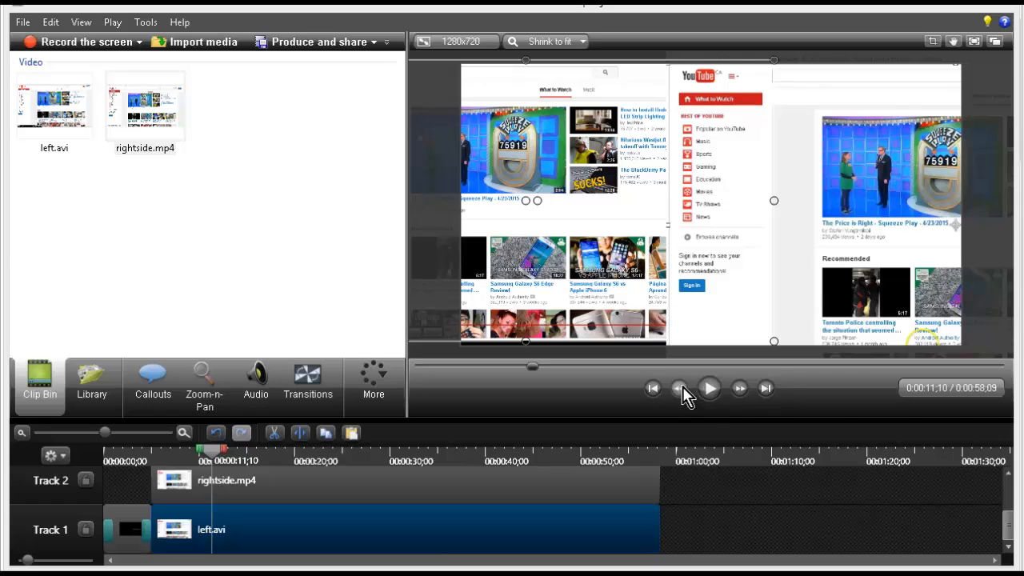
Step: Preview the split screen up to 0:00:27;04 and move left.avi back to the right on the canvas
click(717, 383)
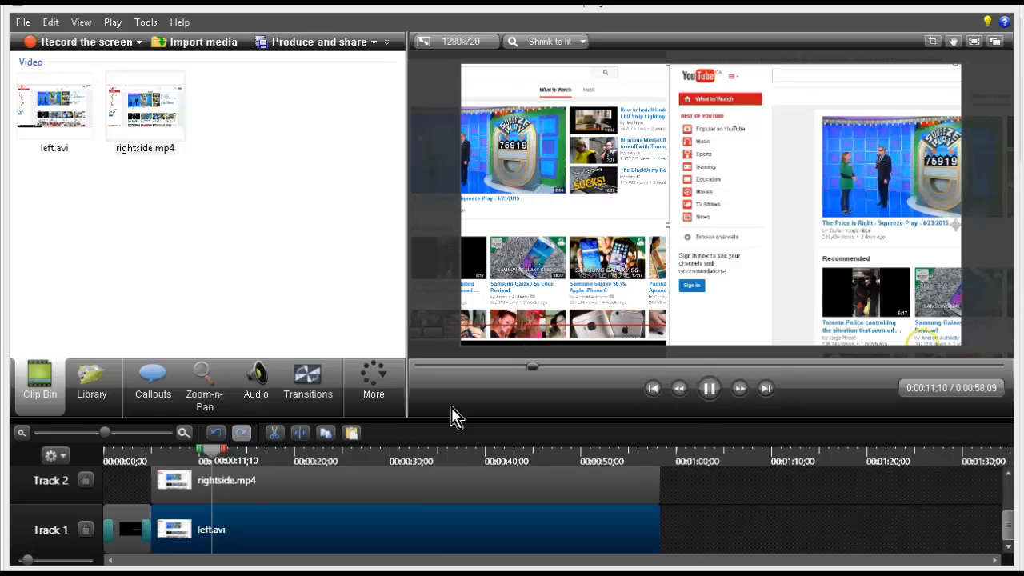
drag(222, 453, 386, 472)
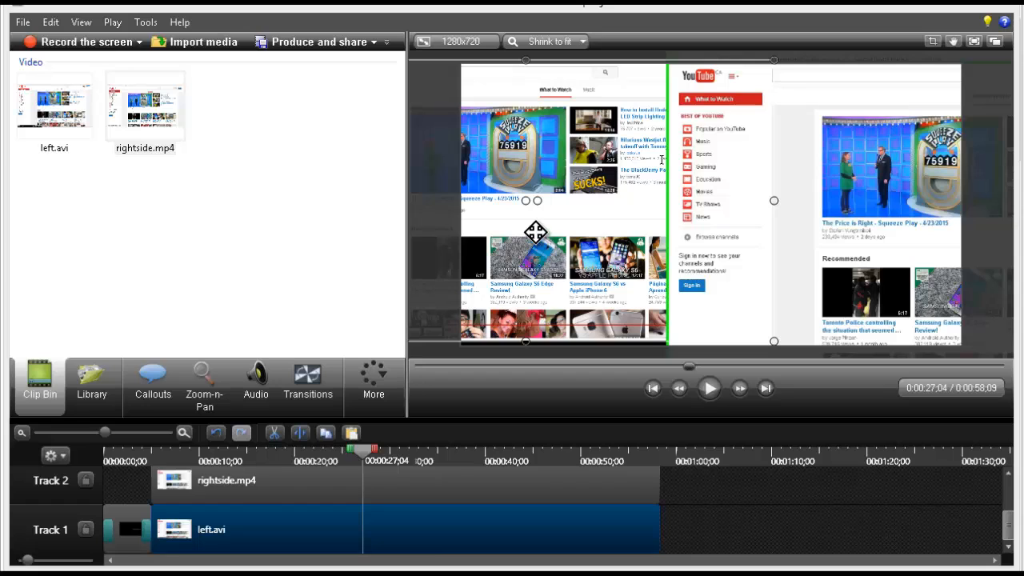
drag(532, 223, 643, 225)
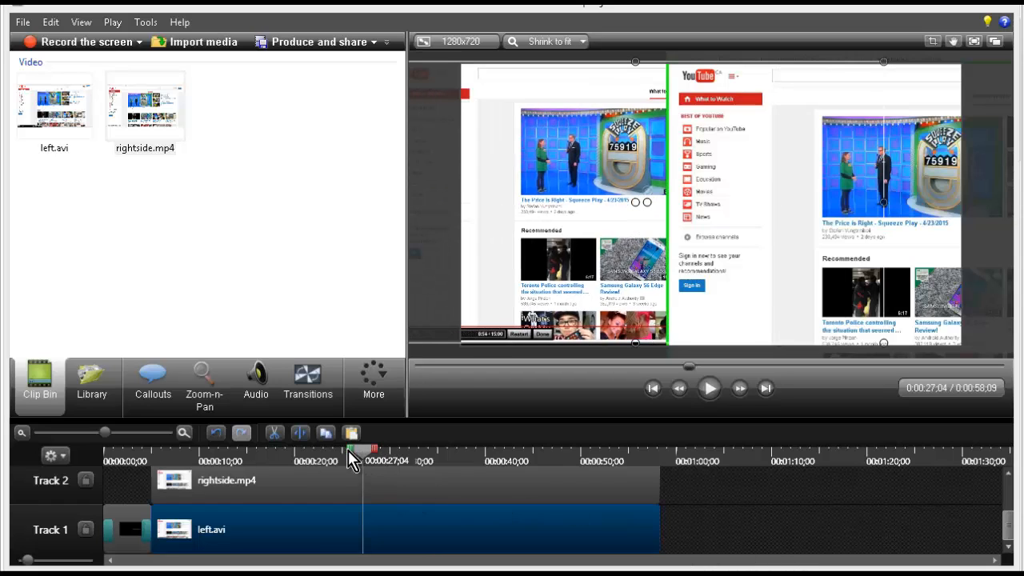
Step: Check the framing at 0:00:15;19 and 0:00:28;07, and shift left.avi left and slightly down on the canvas
click(251, 456)
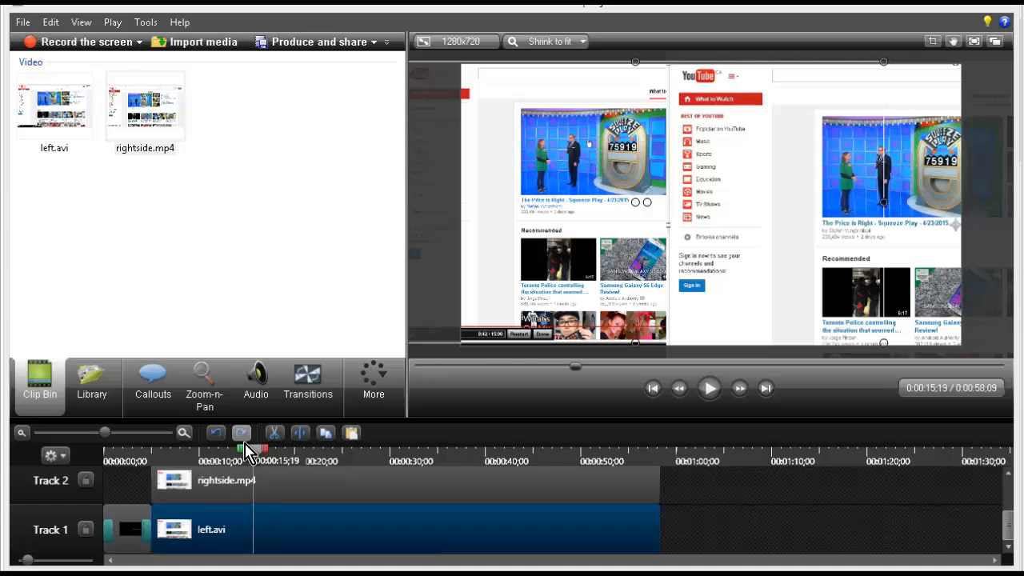
drag(248, 450, 372, 461)
drag(590, 217, 525, 224)
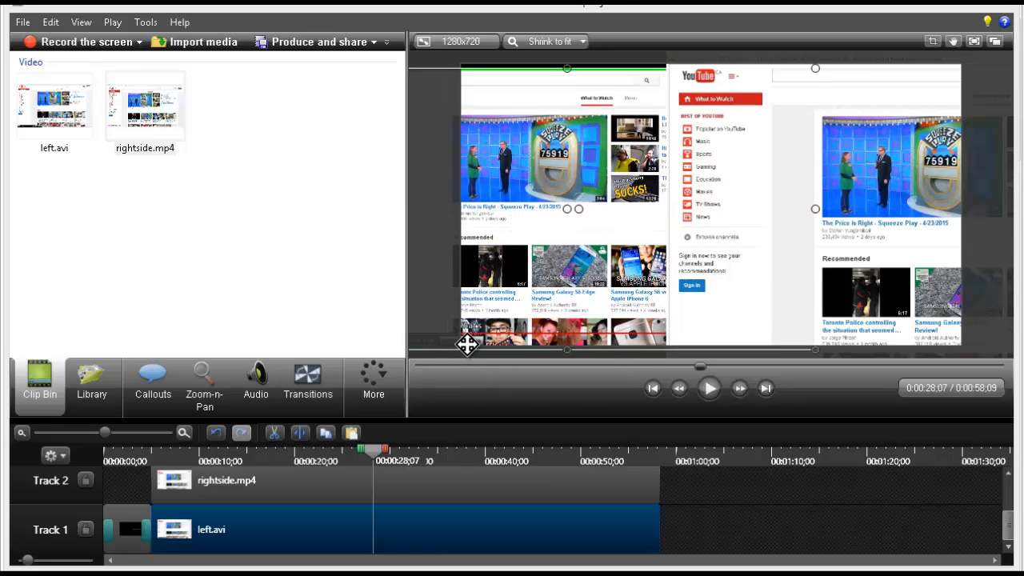
Step: Shift left.avi slightly up and left to cover the canvas's upper edge, and add a marker at 0:00:28;07
drag(526, 274, 521, 271)
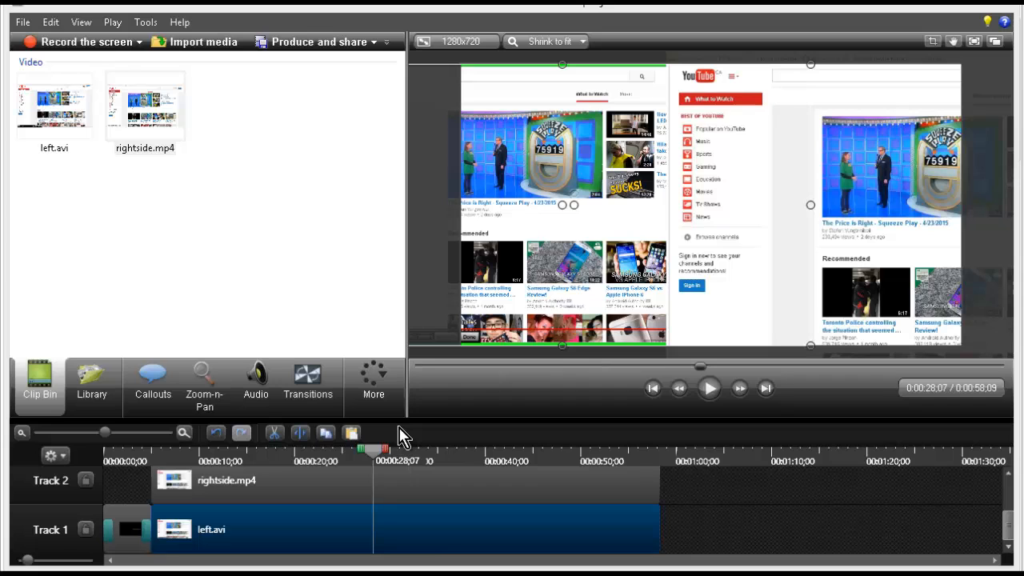
key(ctrl+m)
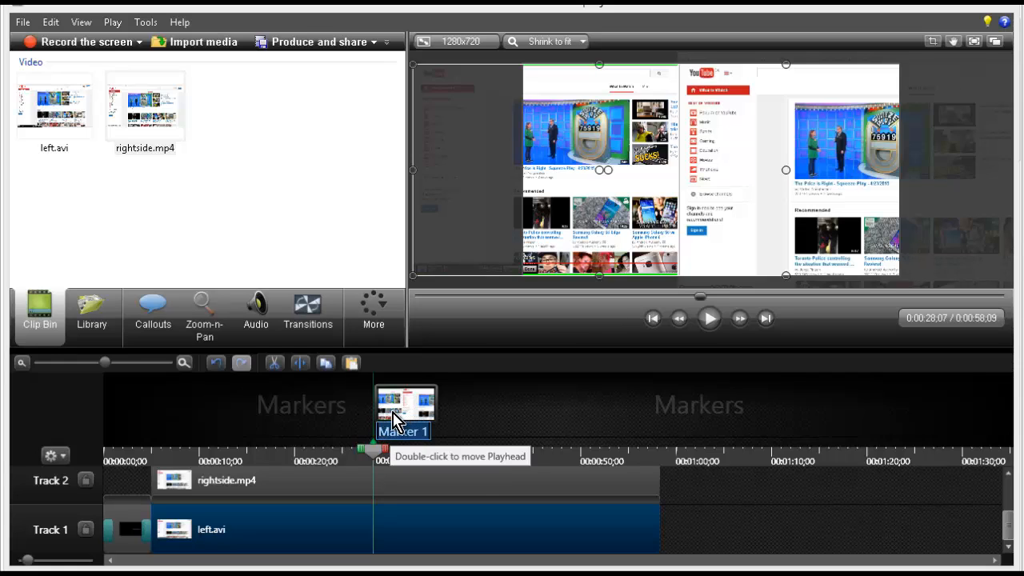
click(393, 418)
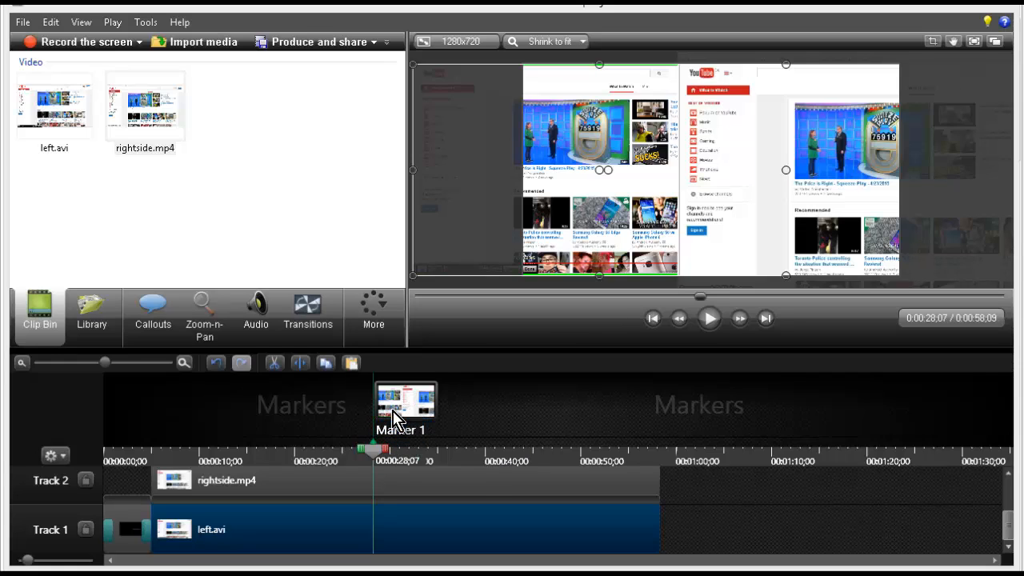
Step: Split left.avi and rightside.mp4 on both tracks at the 0:00:28;07 marker
click(298, 364)
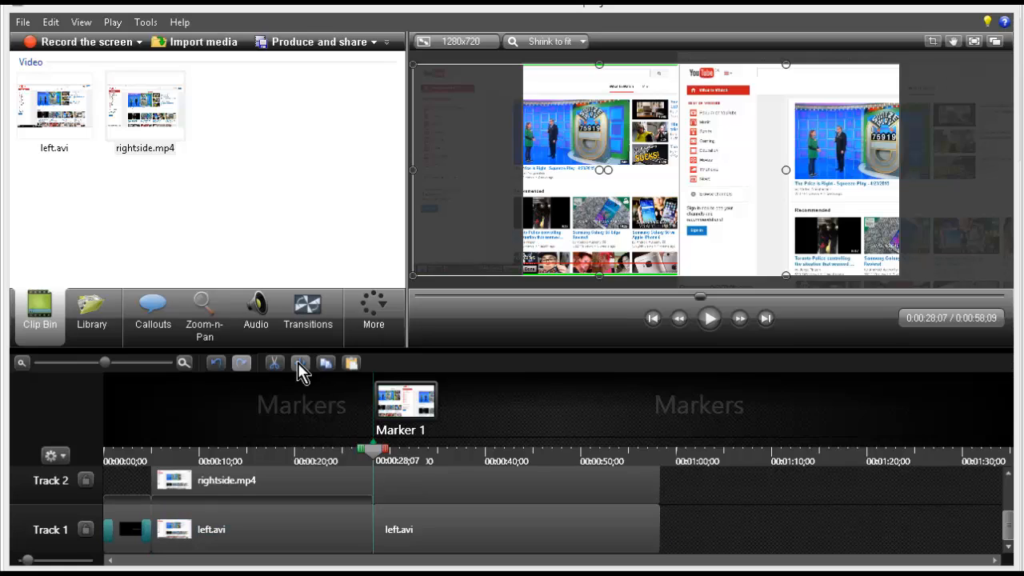
click(424, 478)
click(430, 534)
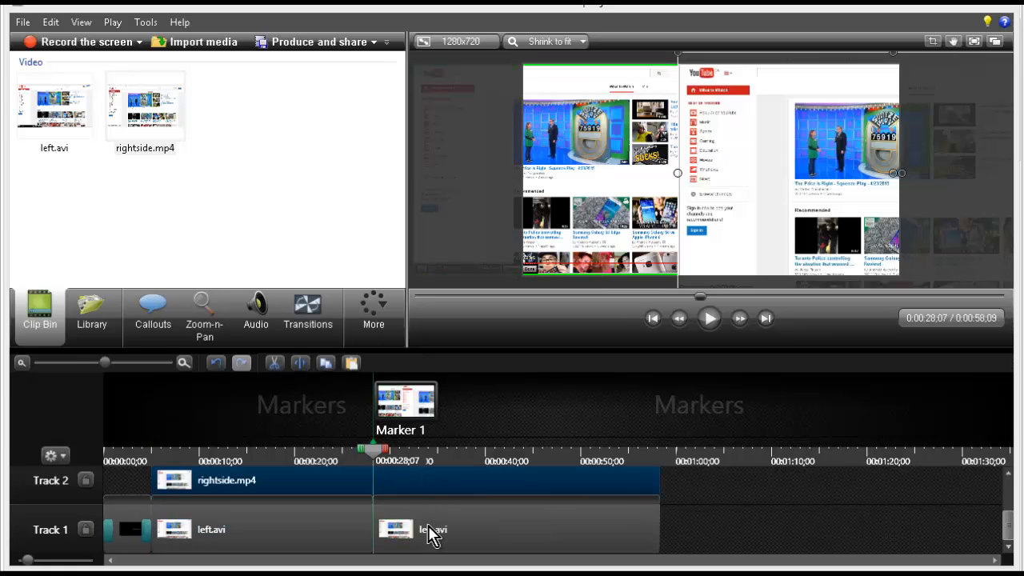
click(424, 475)
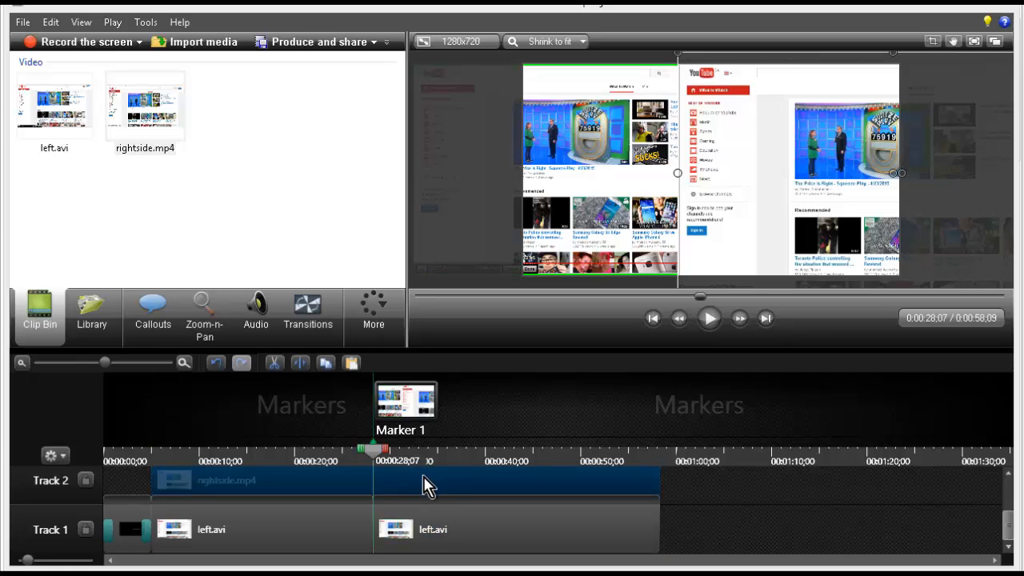
click(302, 360)
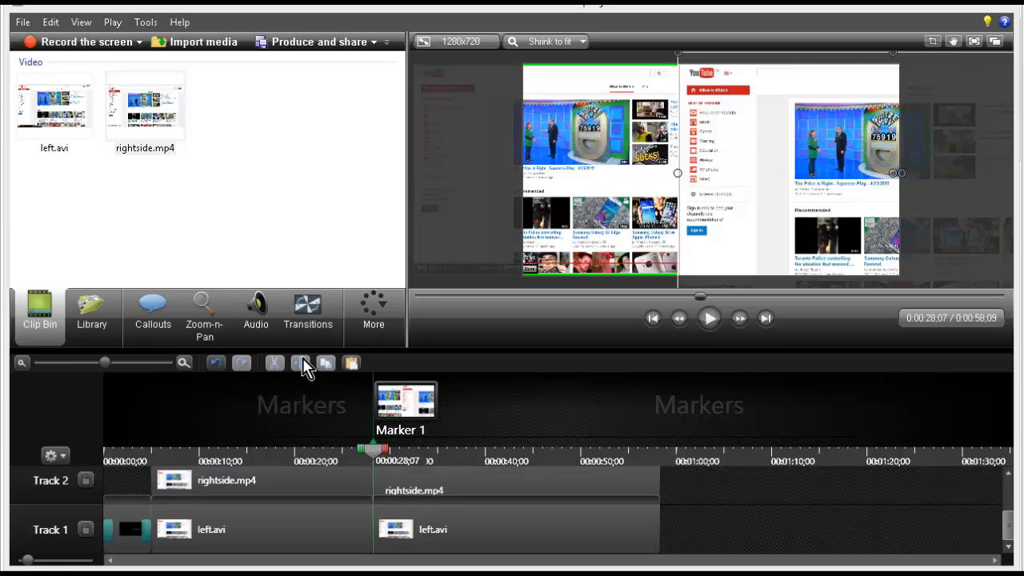
Step: Check the split by selecting the second segments of rightside.mp4 and left.avi in turn
drag(422, 473, 436, 492)
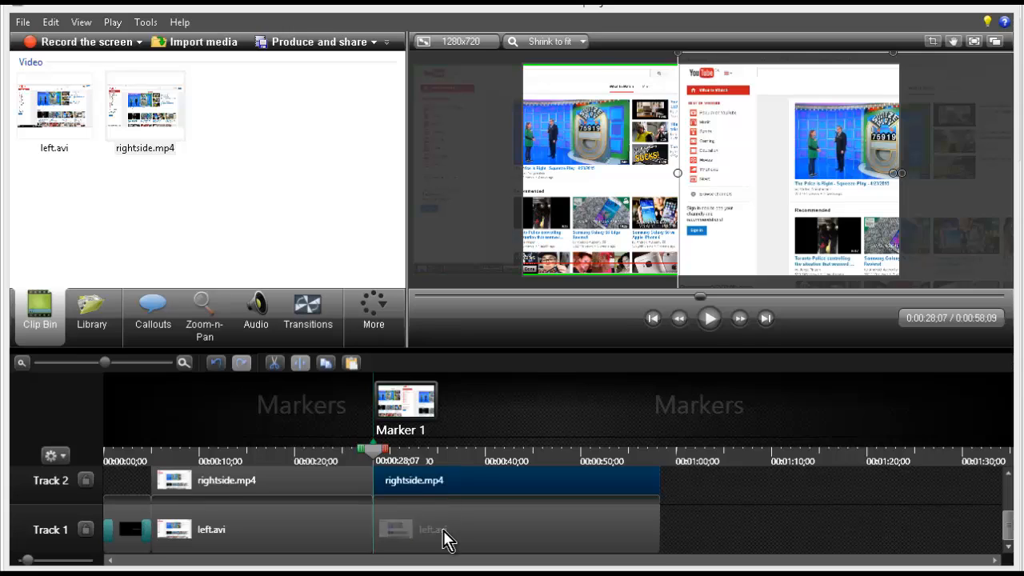
click(444, 535)
click(448, 486)
click(454, 526)
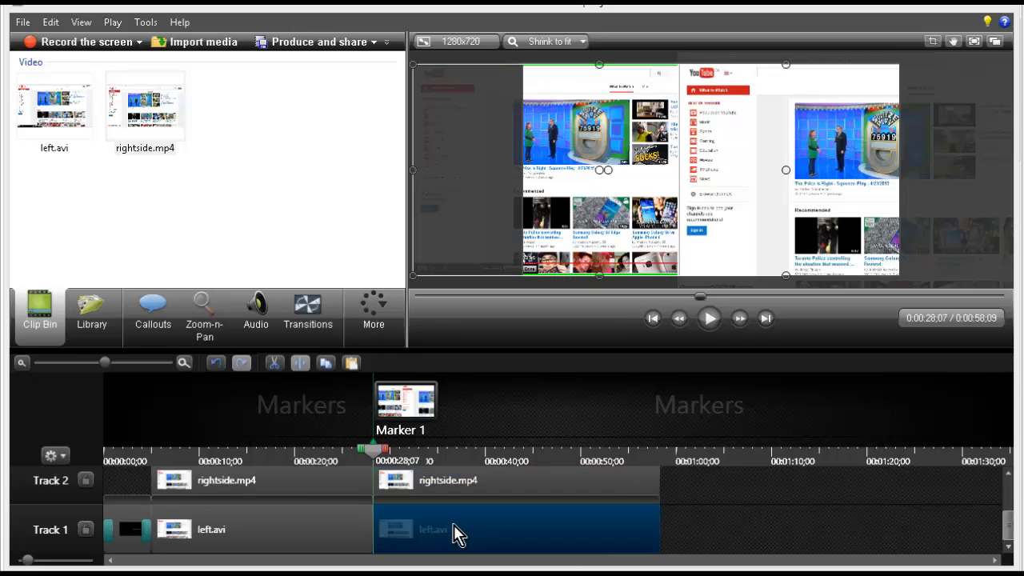
click(427, 474)
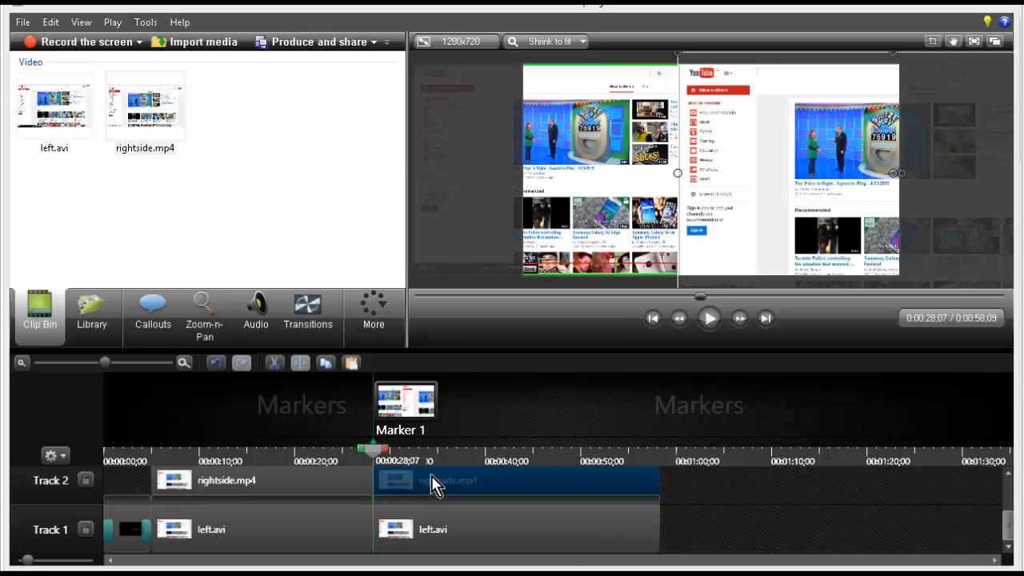
click(434, 534)
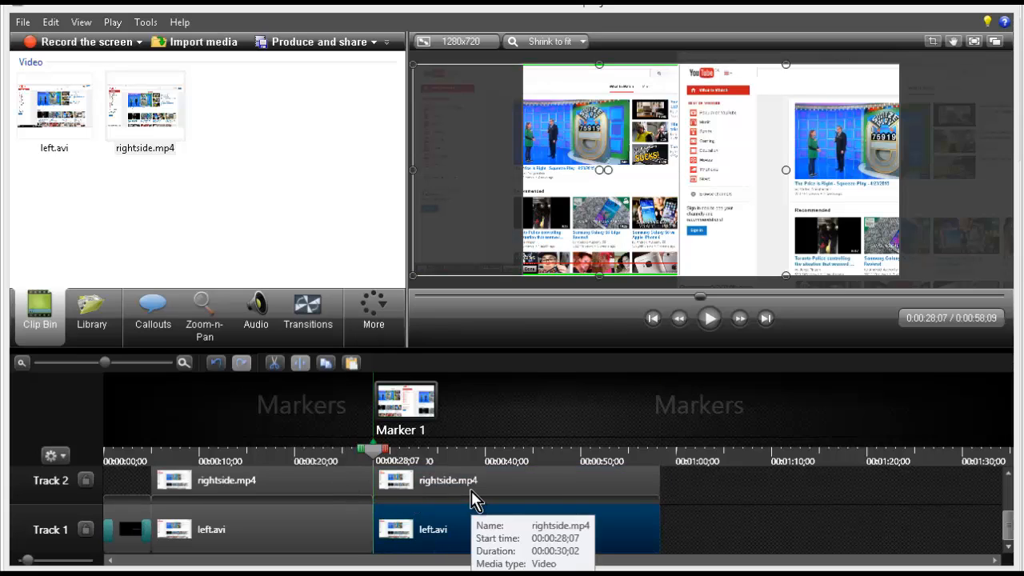
click(471, 488)
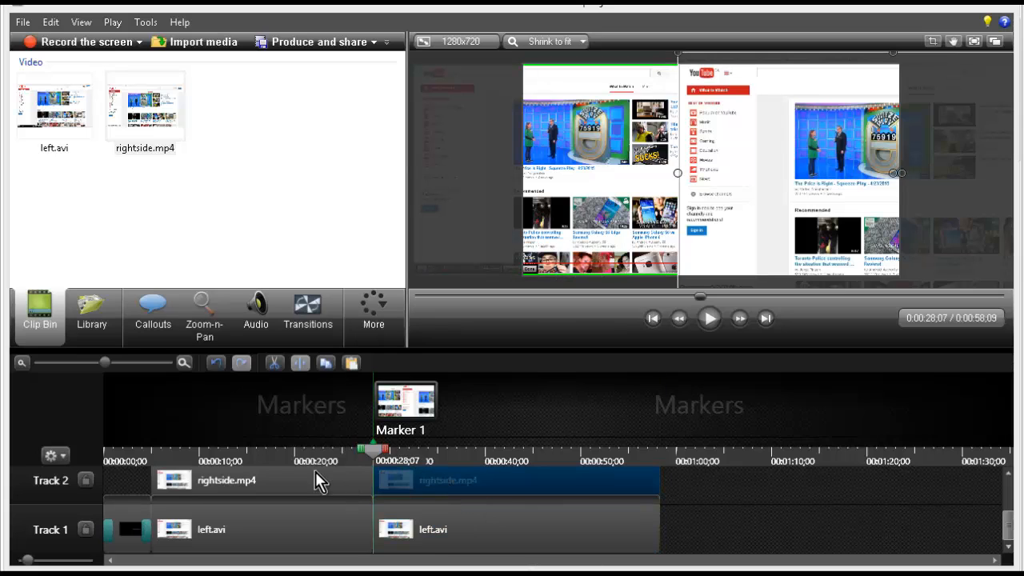
click(469, 552)
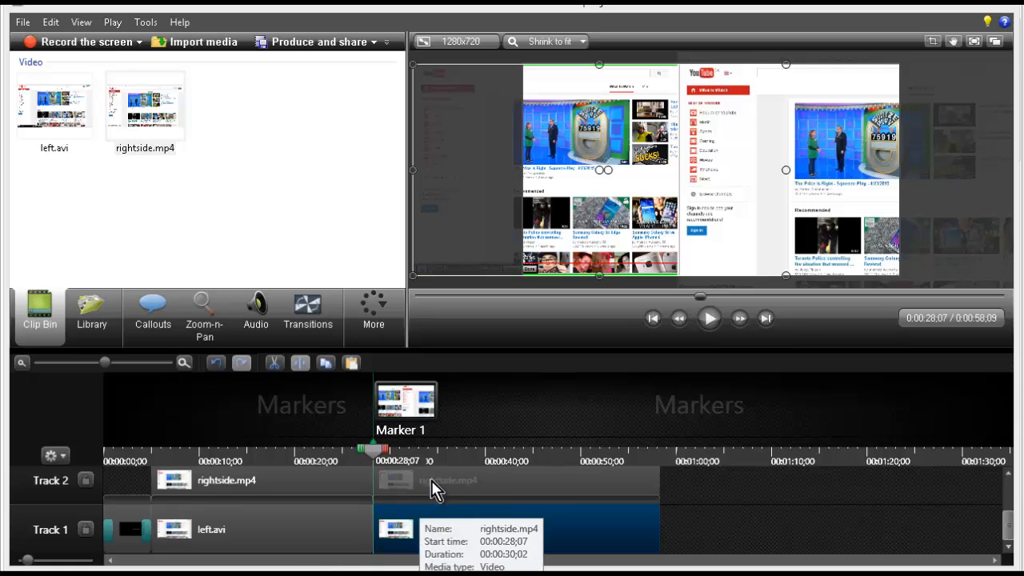
Step: Swap the second segments on the canvas, moving rightside.mp4 to the left part and left.avi to the right part
drag(439, 480, 441, 483)
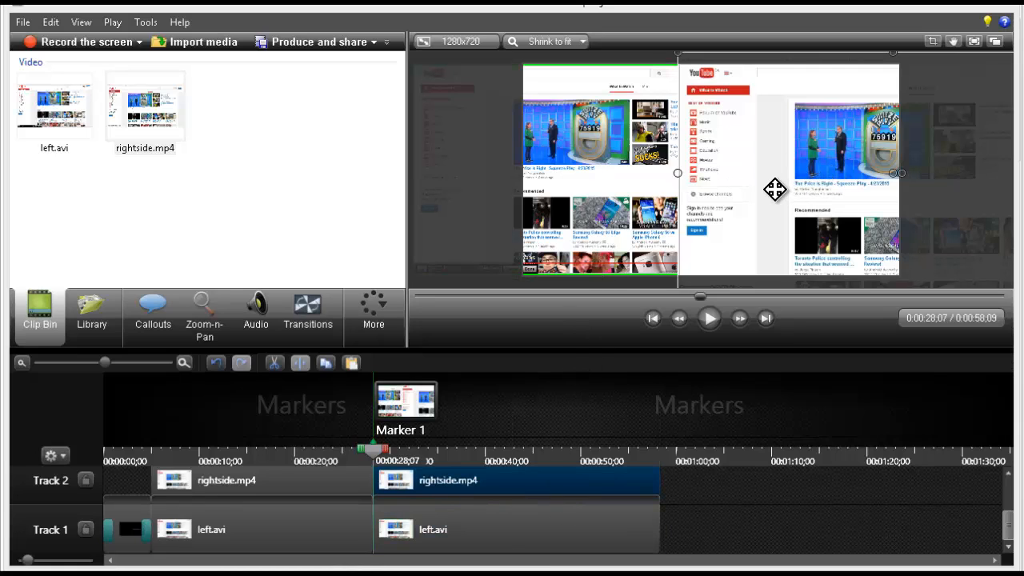
drag(774, 188, 674, 189)
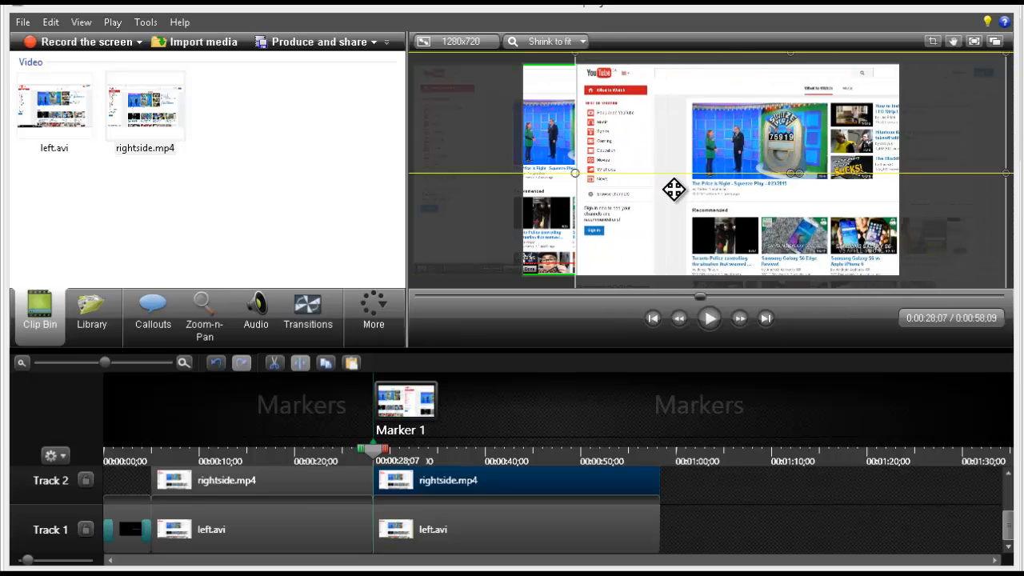
drag(542, 139, 776, 144)
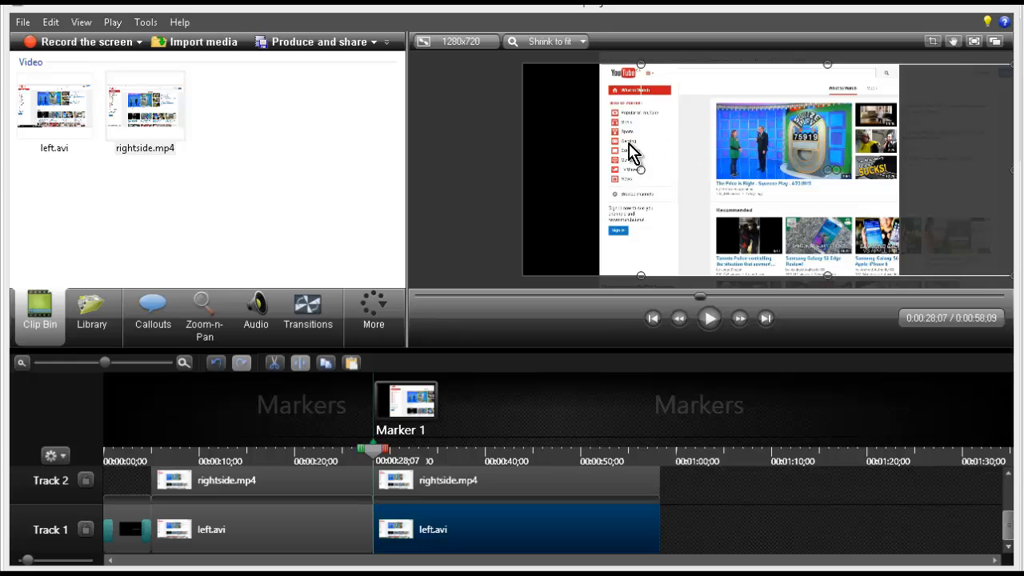
drag(841, 152, 715, 160)
click(857, 152)
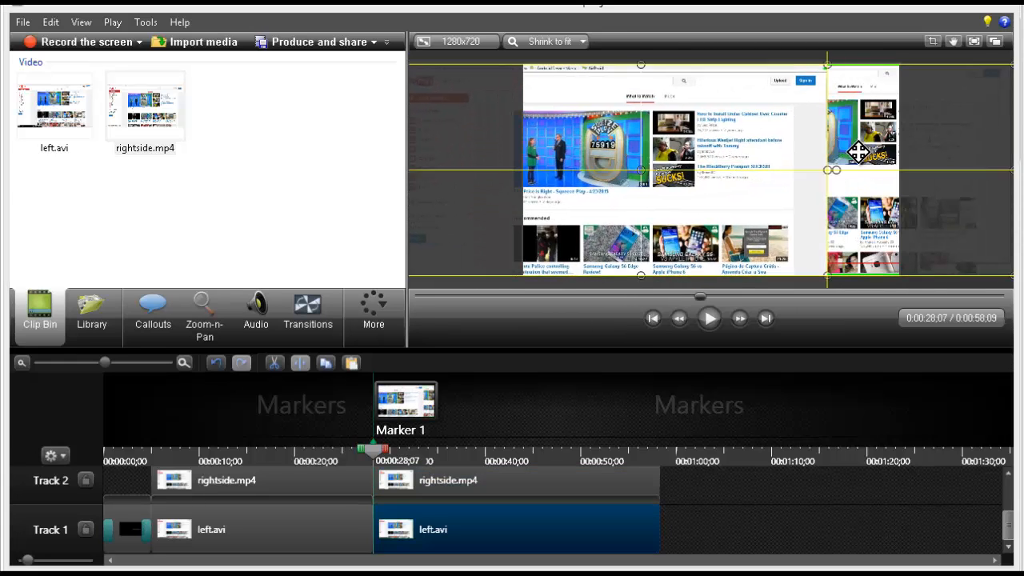
drag(941, 160, 897, 142)
drag(732, 185, 679, 166)
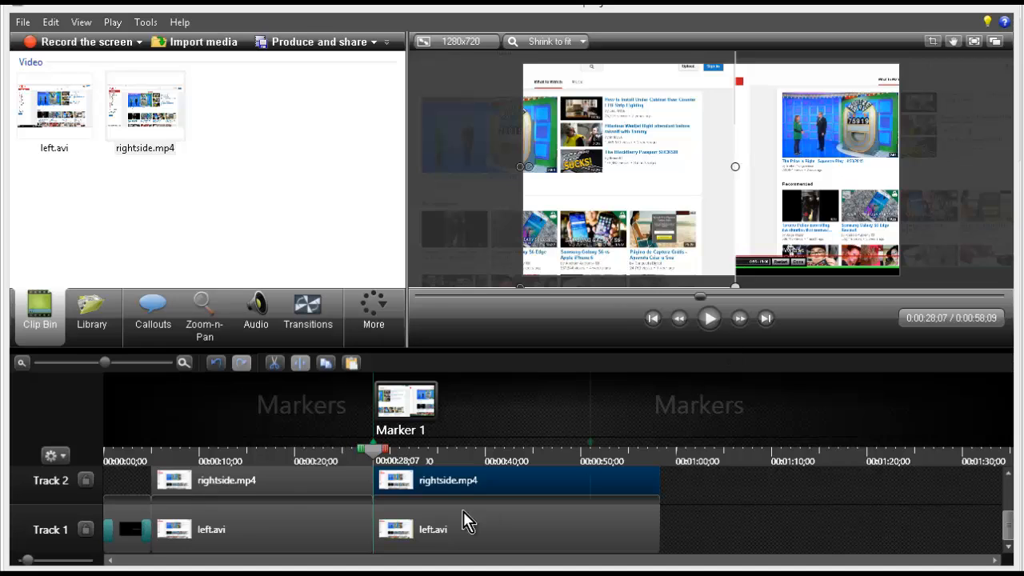
Step: Preview the switch between the original and swapped layouts, playing from before the split to 0:00:37;02
click(351, 449)
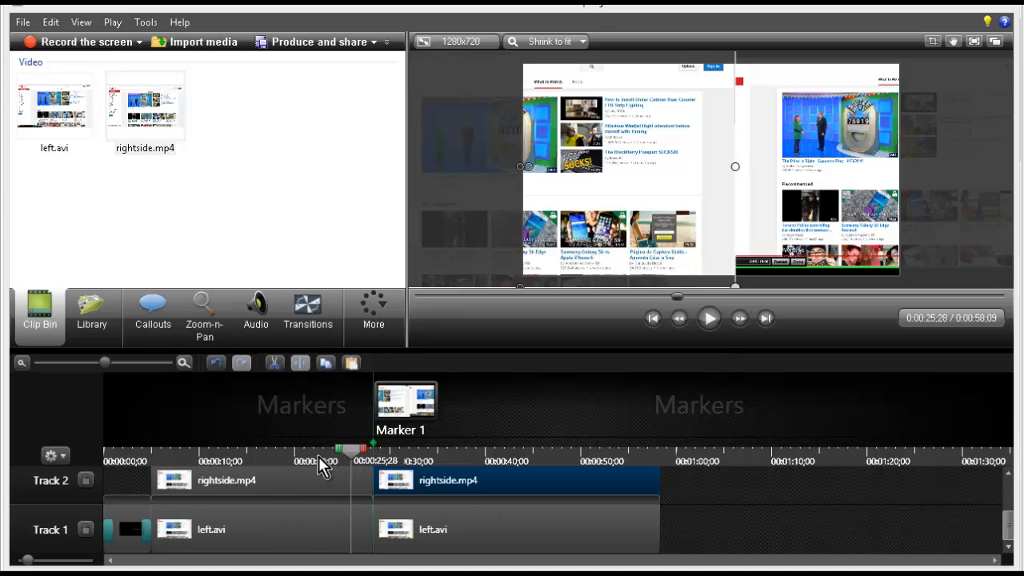
click(318, 456)
click(710, 323)
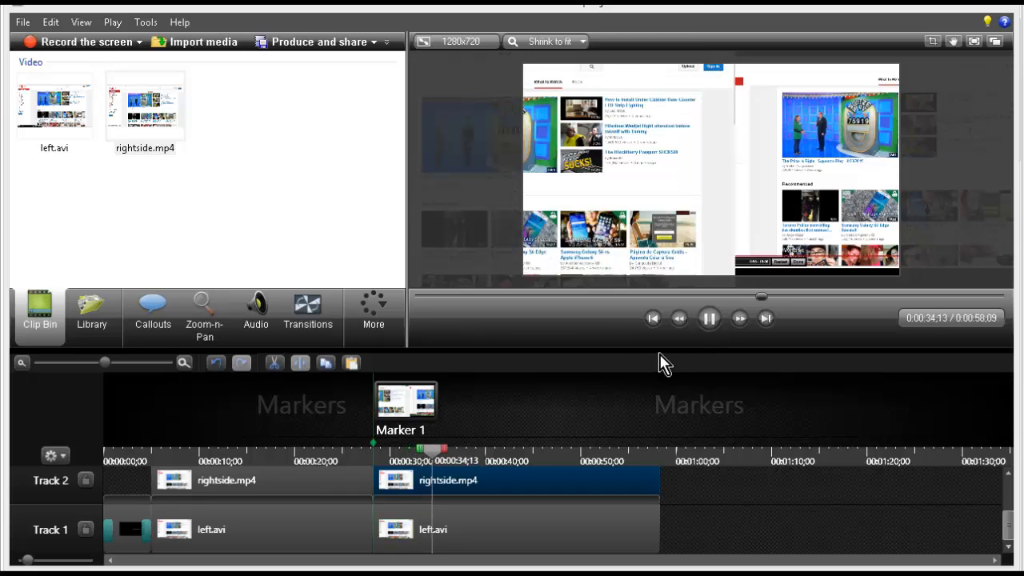
click(709, 318)
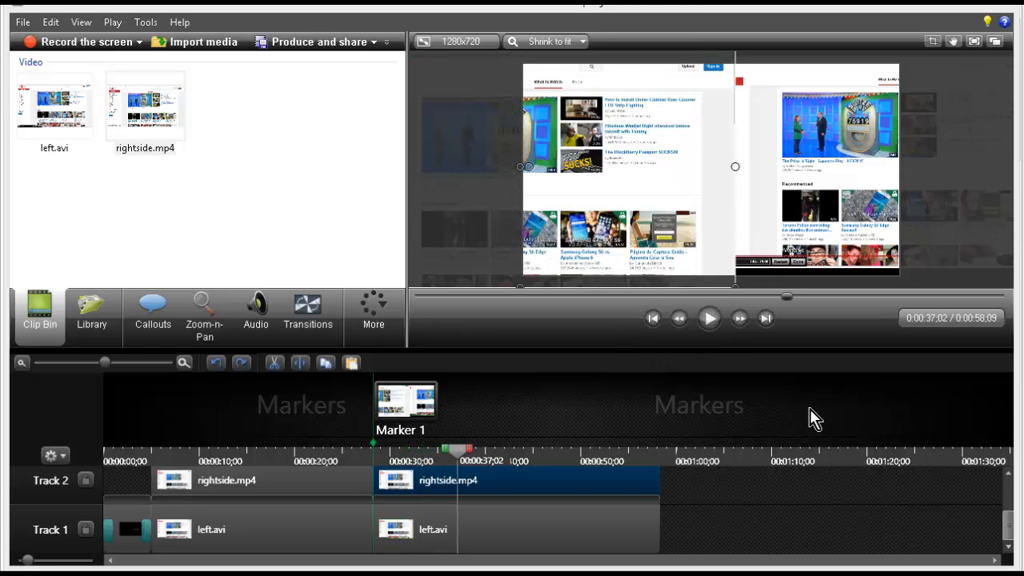
Step: Delete Marker 1 from the timeline
click(412, 414)
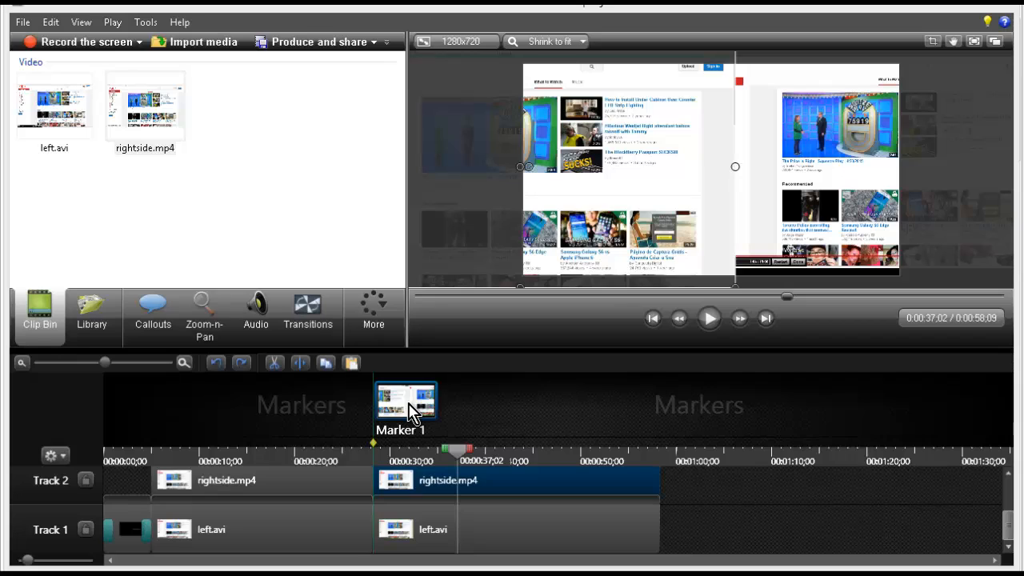
right_click(409, 412)
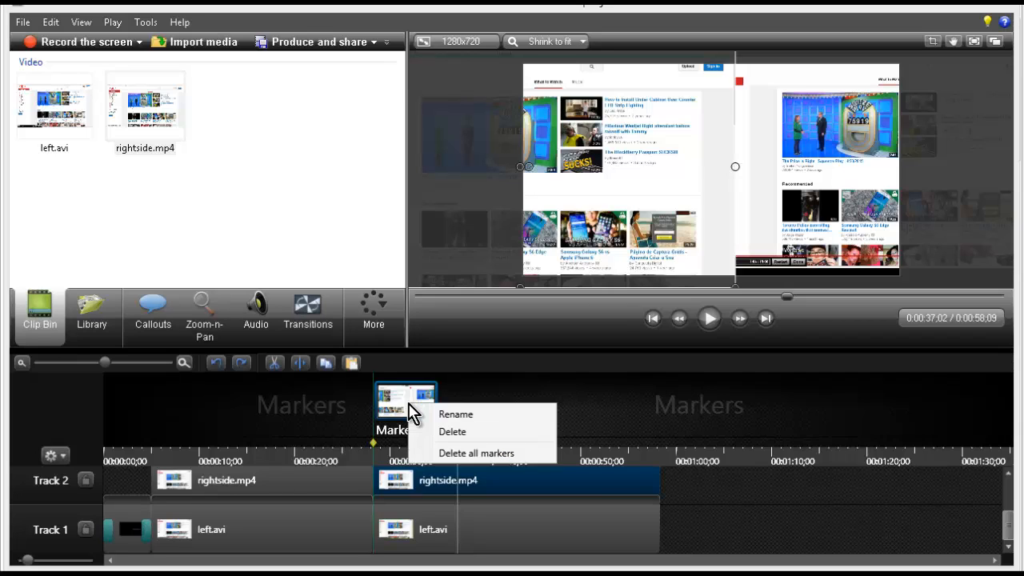
click(465, 434)
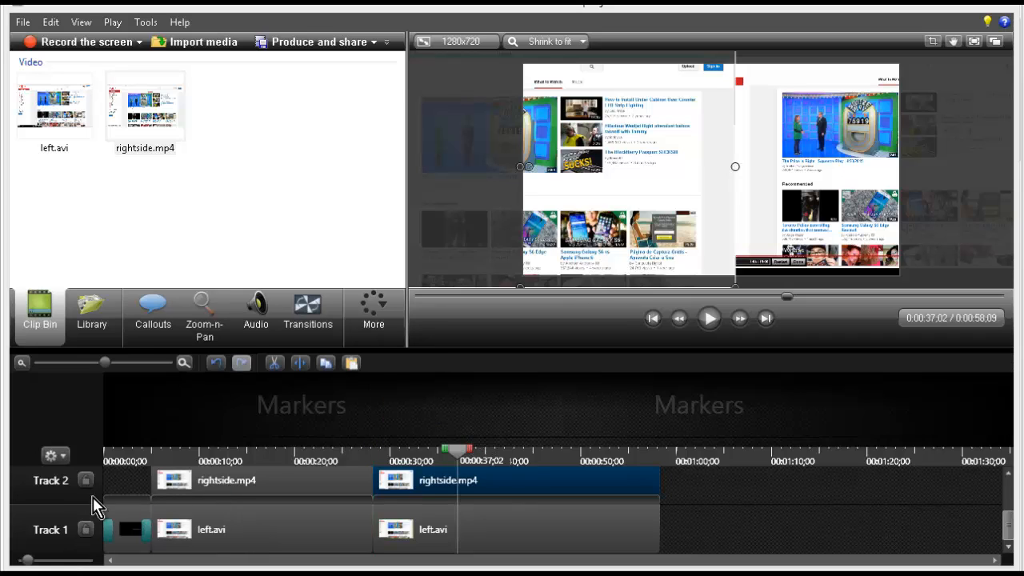